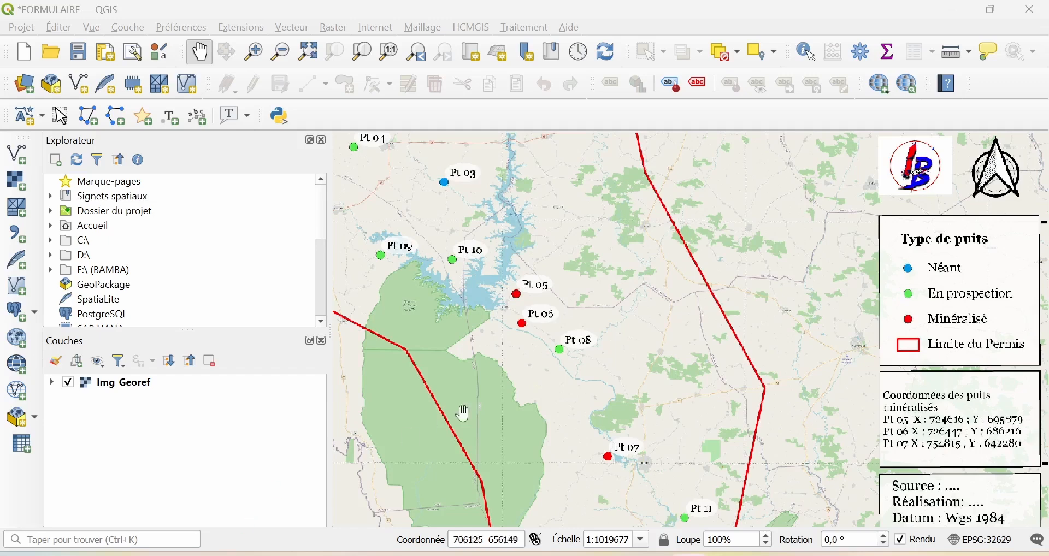
- Examine the georeferenced map's well points, the well-type legend and the coordinates box of the mineralised wells
drag(471, 412, 538, 460)
drag(515, 333, 507, 349)
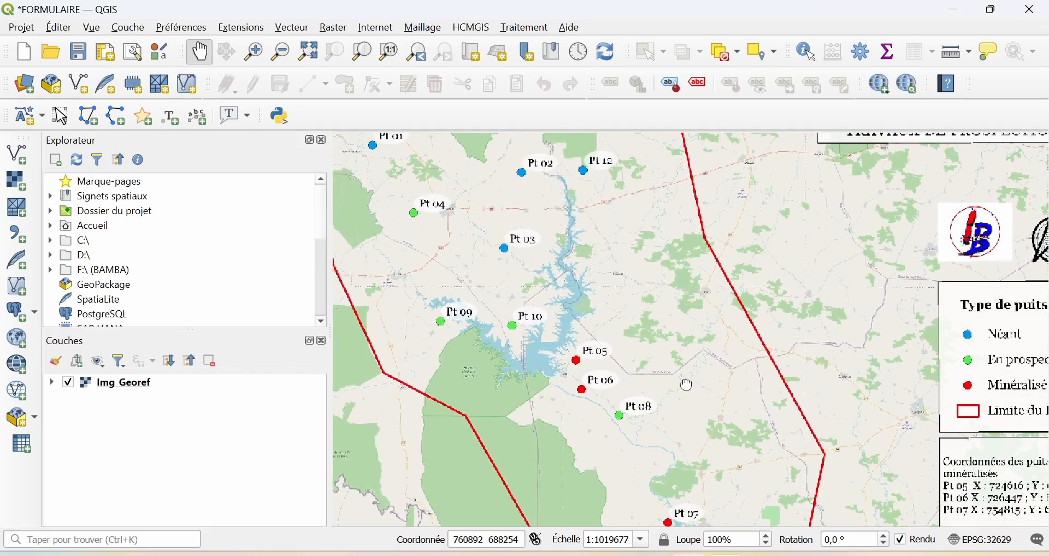
drag(686, 381, 564, 354)
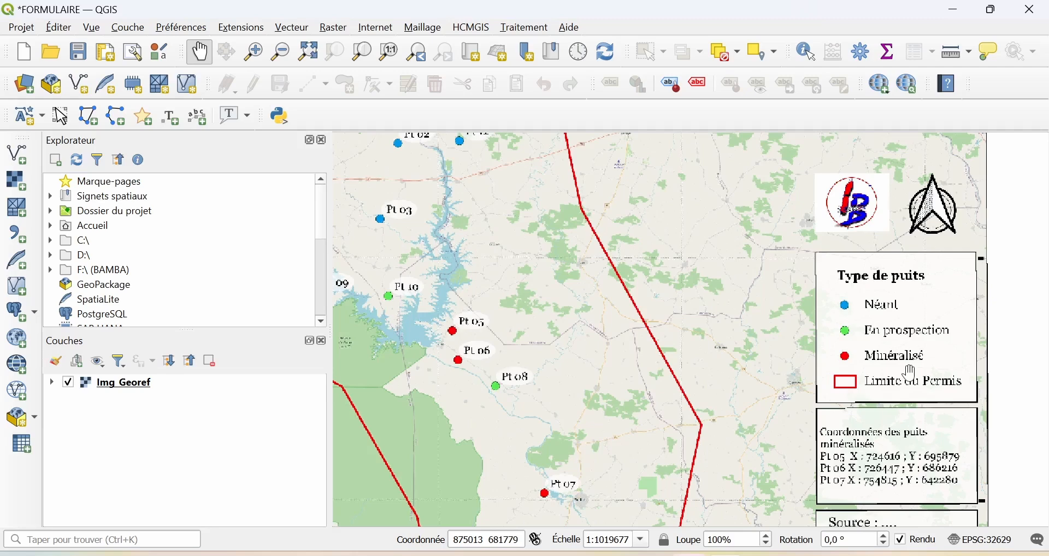
scroll(901, 451, down, 1)
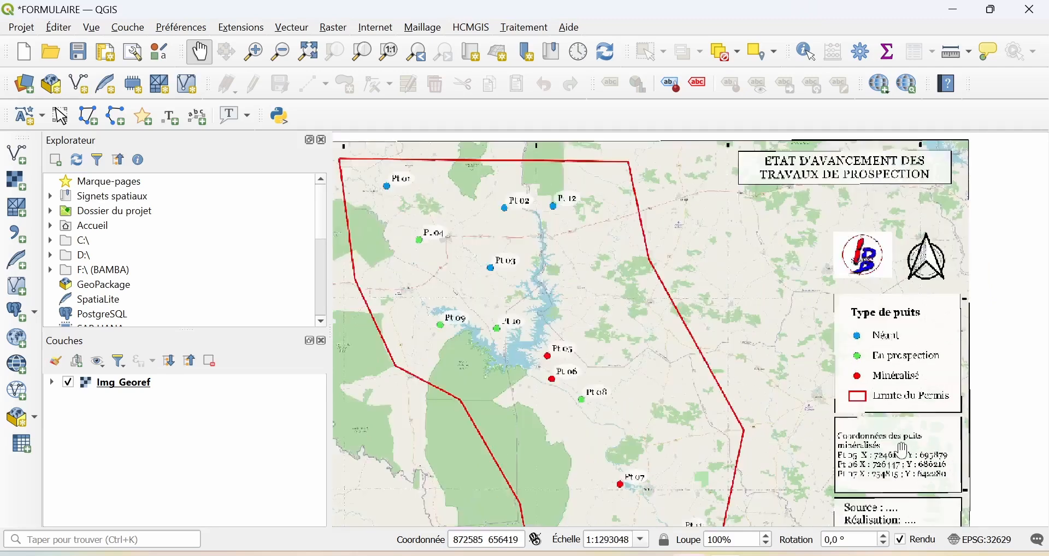
scroll(901, 451, up, 3)
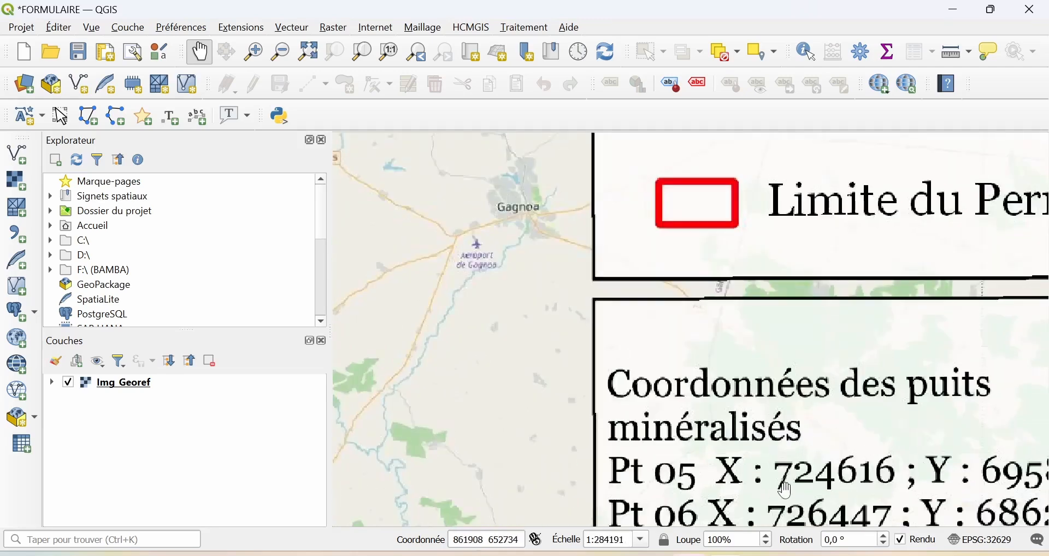
drag(512, 466, 996, 460)
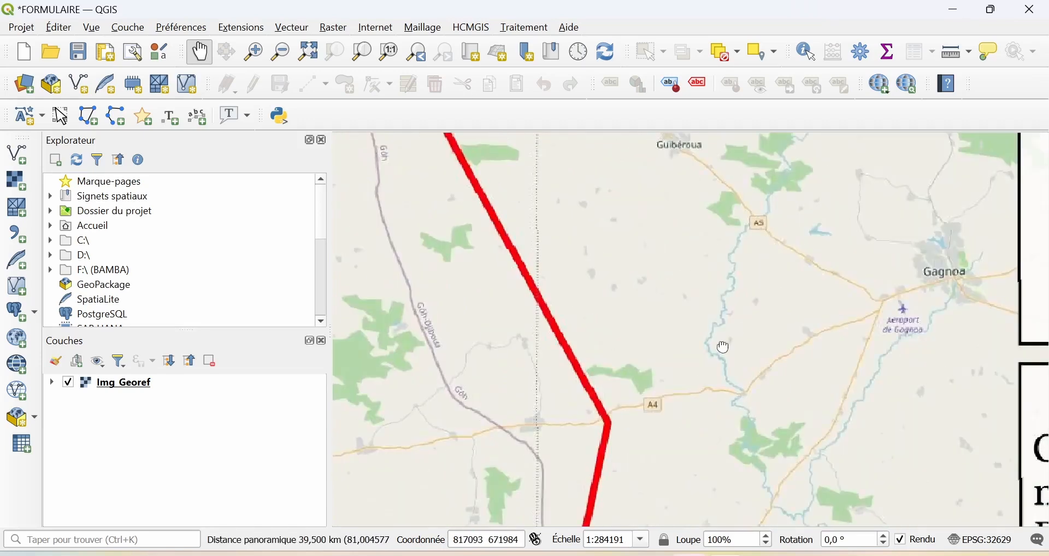
drag(723, 348, 1044, 433)
drag(638, 271, 1046, 445)
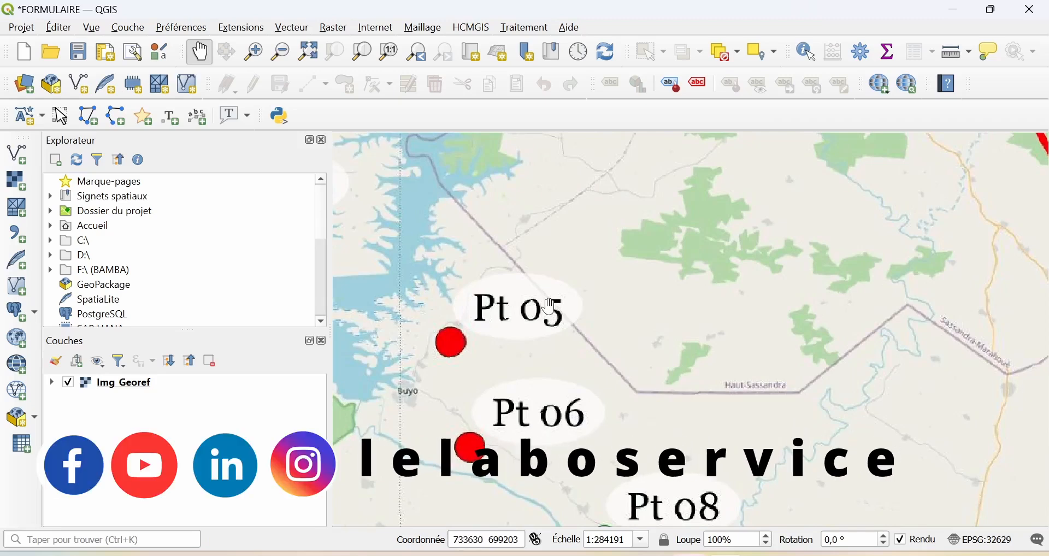
scroll(628, 312, down, 1)
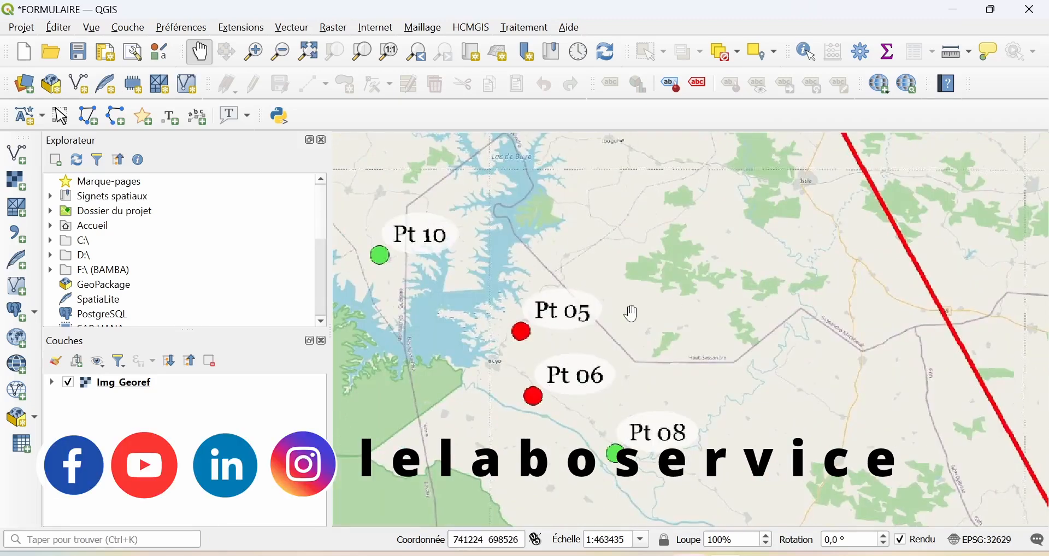
scroll(632, 314, down, 2)
scroll(633, 314, up, 1)
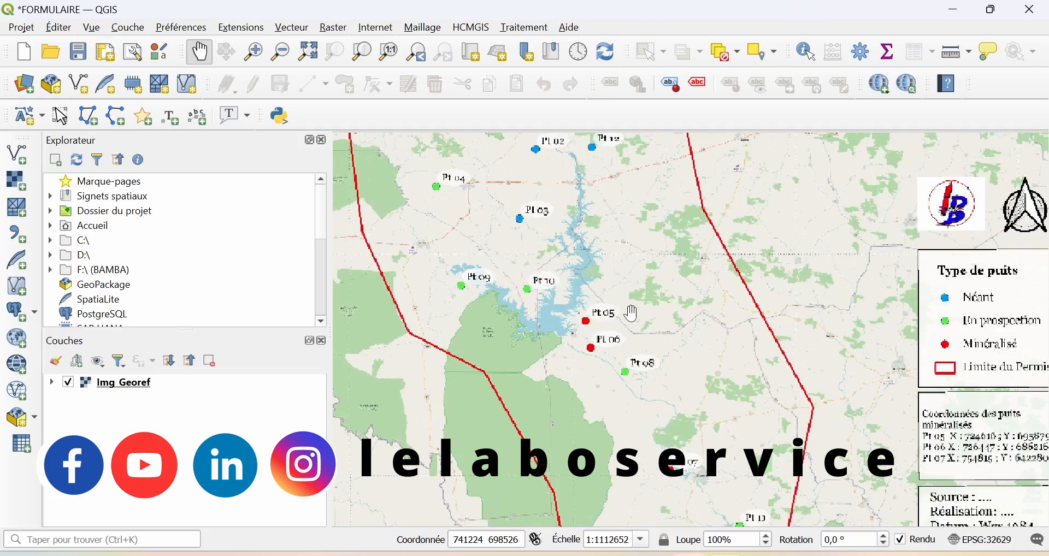
- Start a new GeoPackage layer and name its database file Points
click(134, 31)
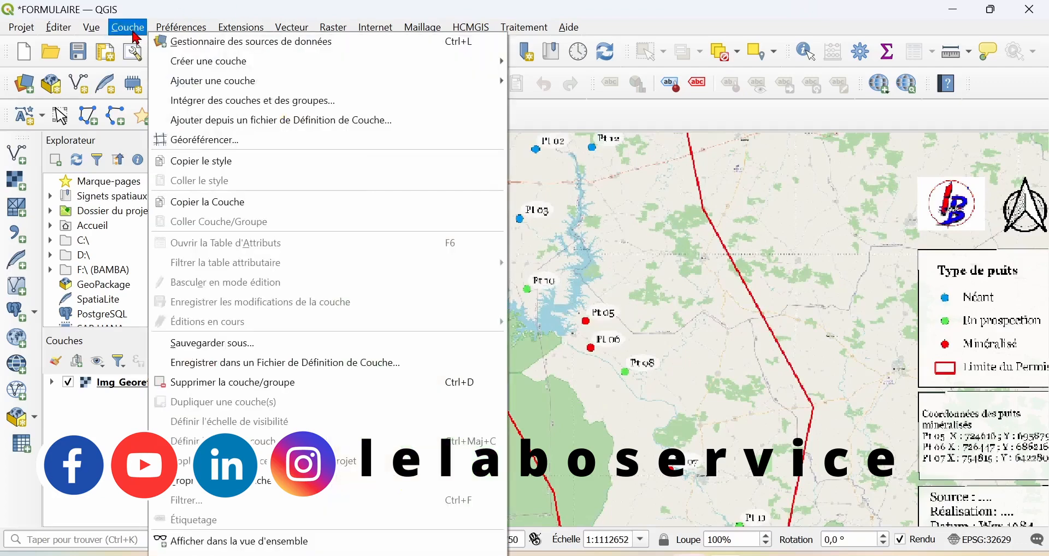
mouse_move(222, 68)
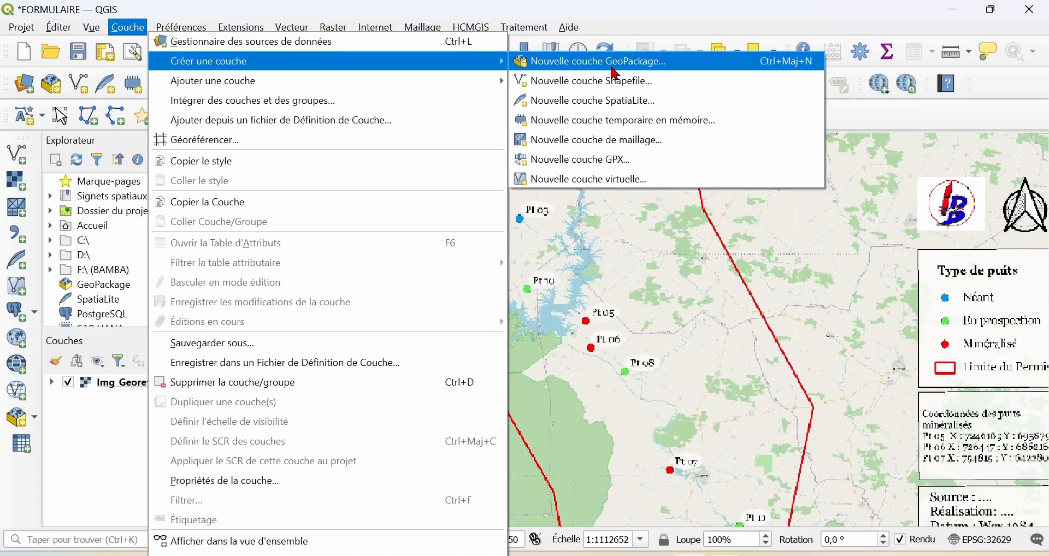
click(650, 70)
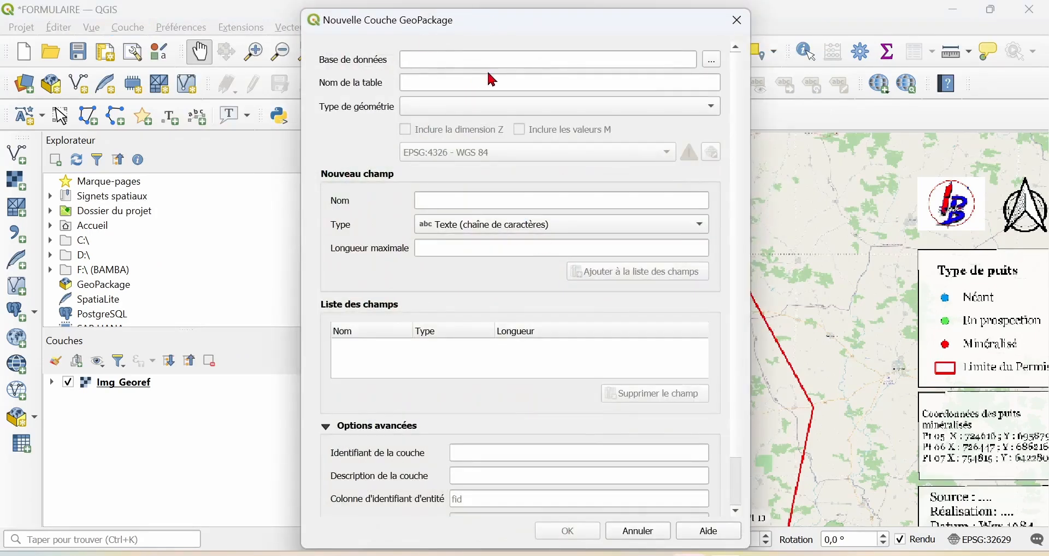
click(712, 63)
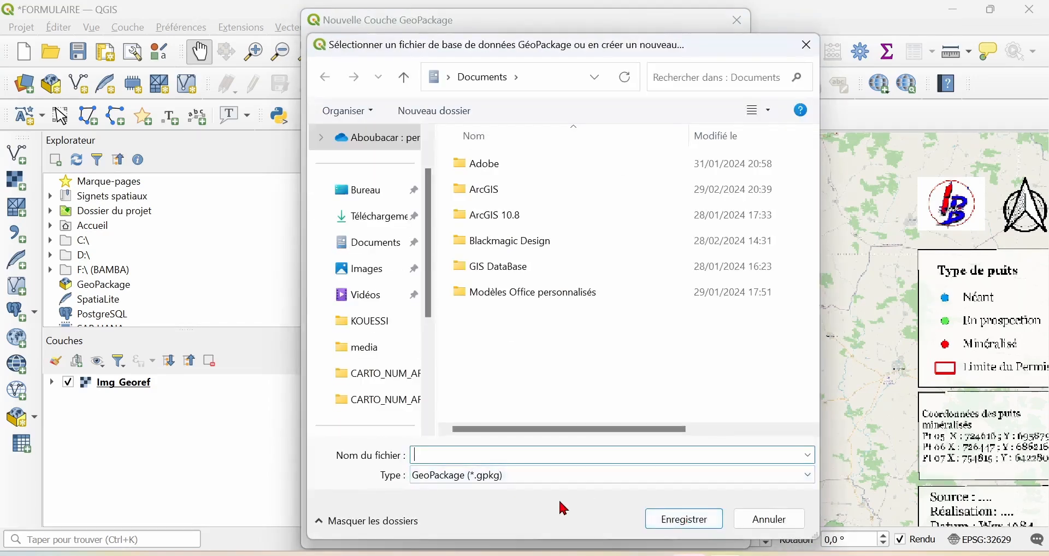
text(Points)
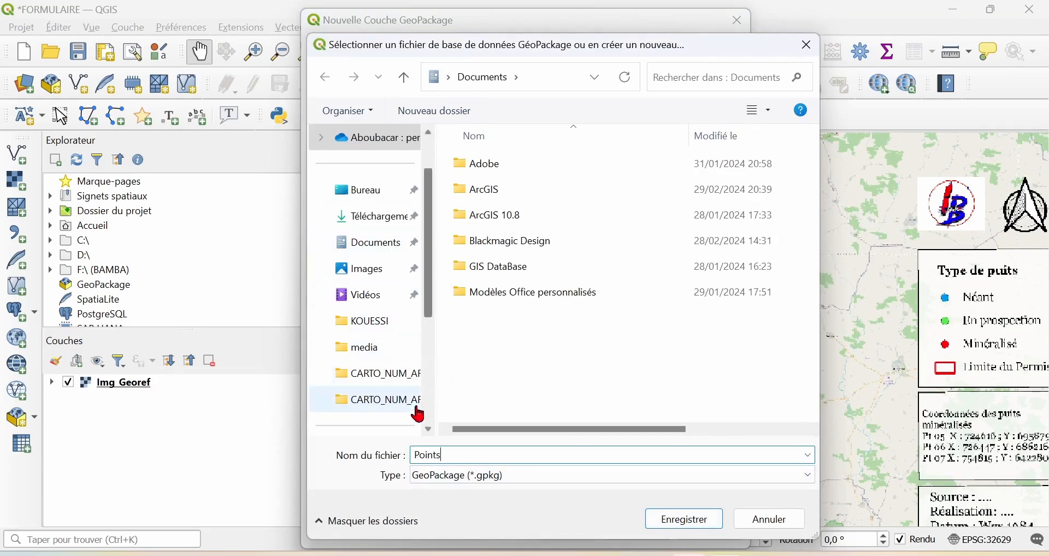
- Browse to the folder F:\LELABO\LeLaboservice\BD as the location for the database file
scroll(417, 410, down, 3)
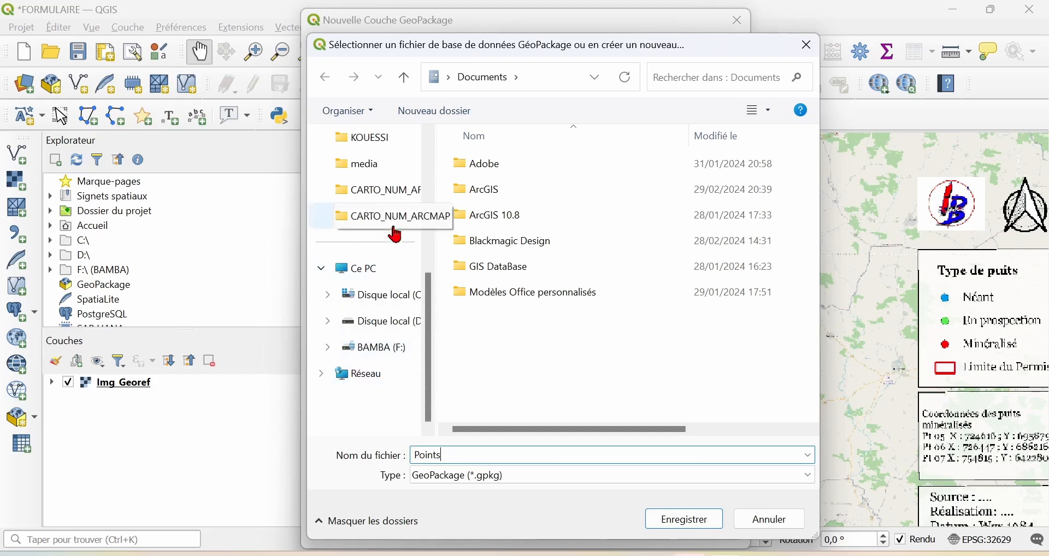
click(403, 351)
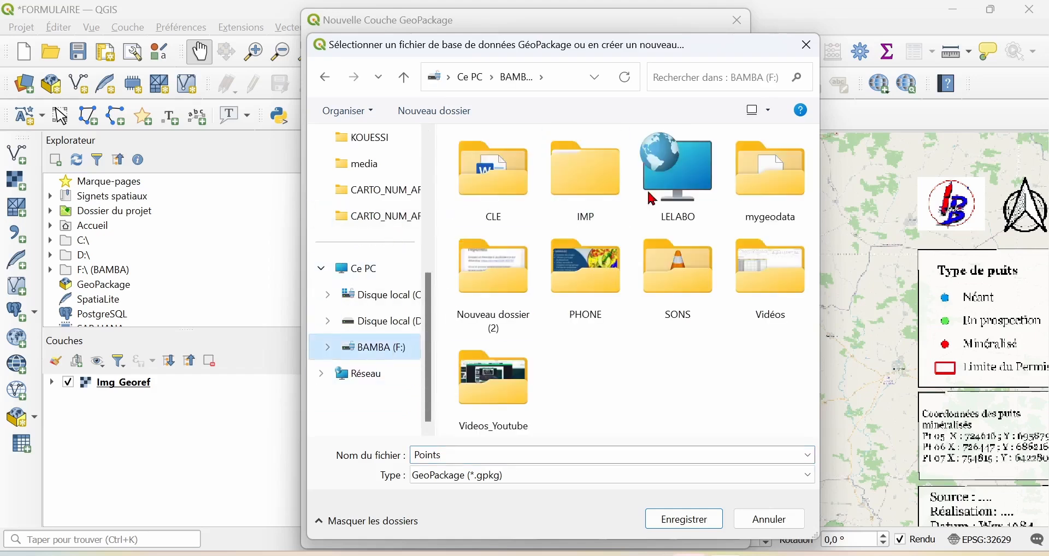
double_click(710, 209)
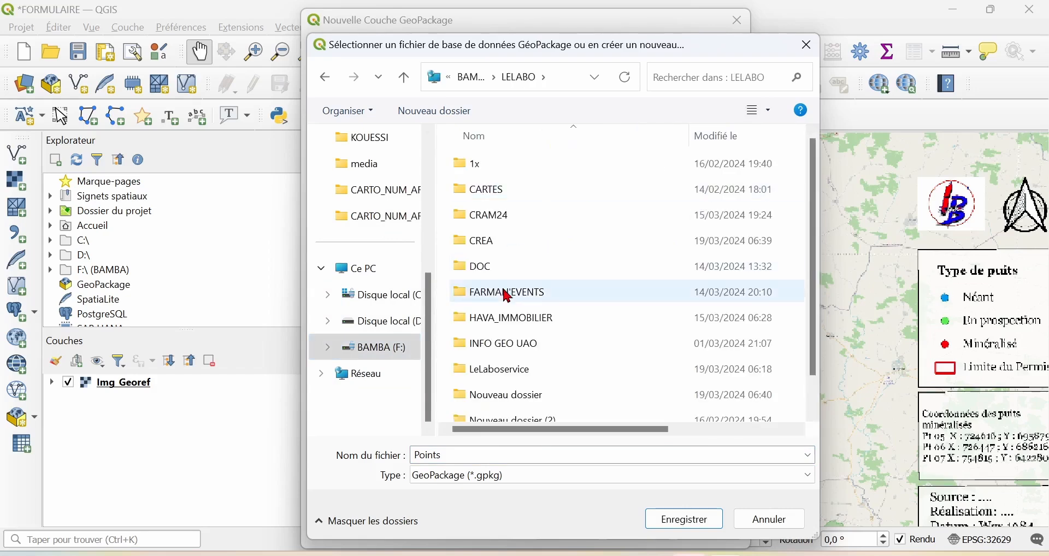
double_click(551, 379)
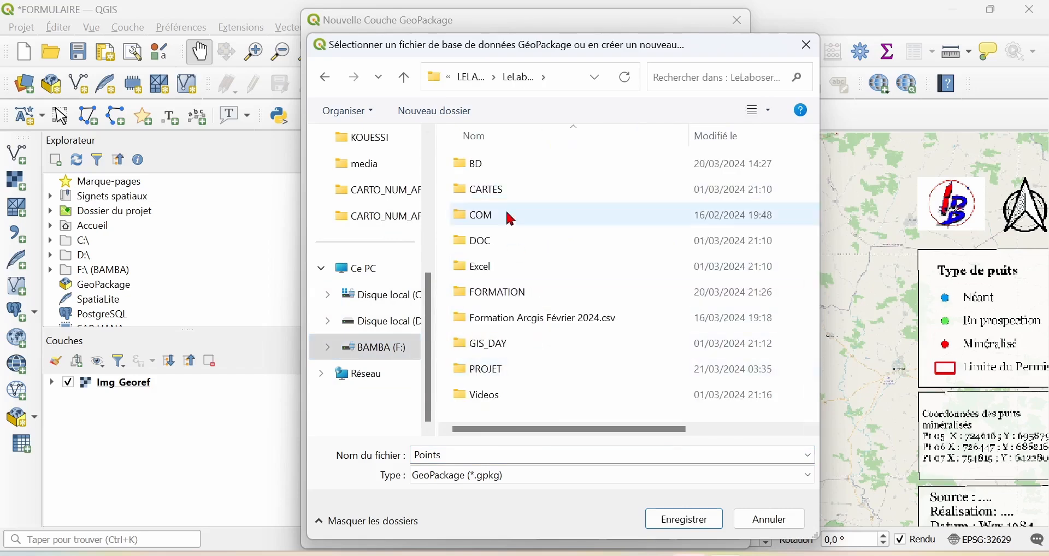
click(497, 175)
double_click(498, 177)
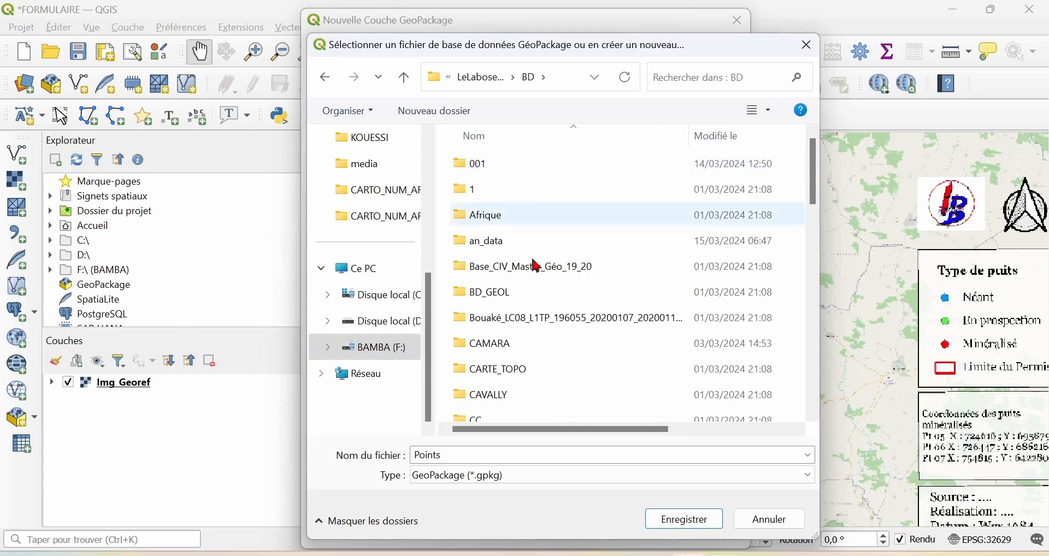
scroll(593, 289, down, 13)
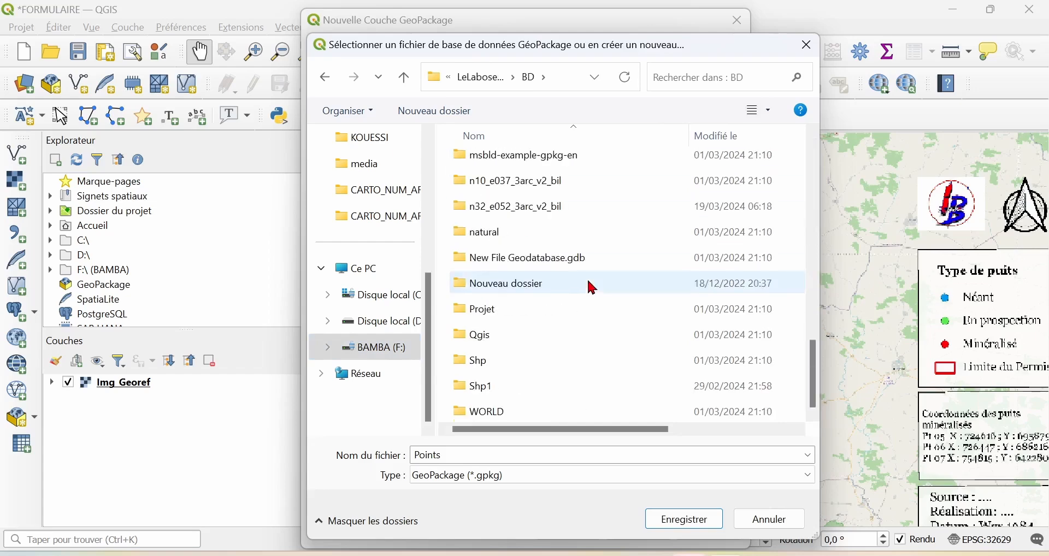
double_click(482, 360)
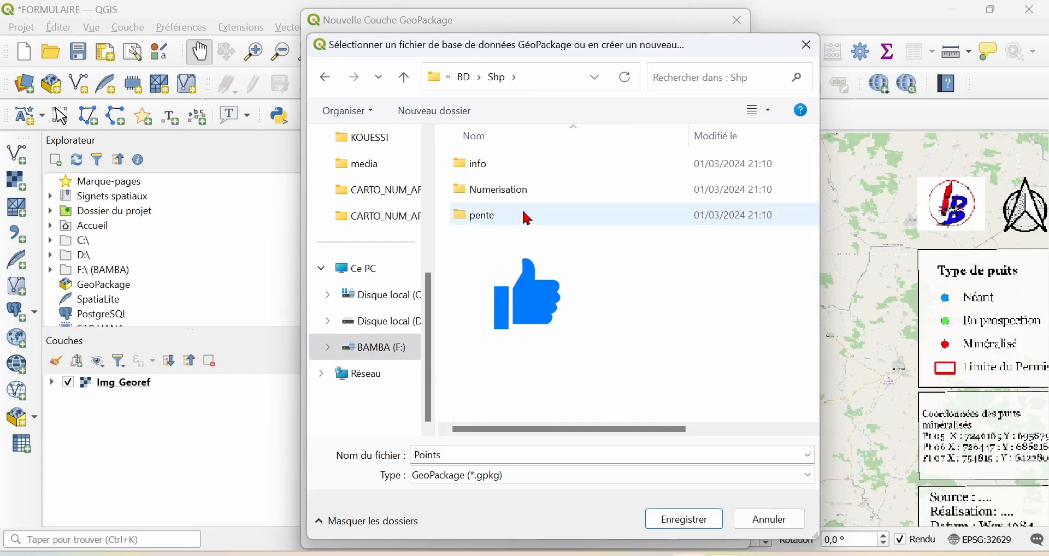
key(BackSpace)
scroll(541, 417, down, 3)
scroll(545, 422, down, 1)
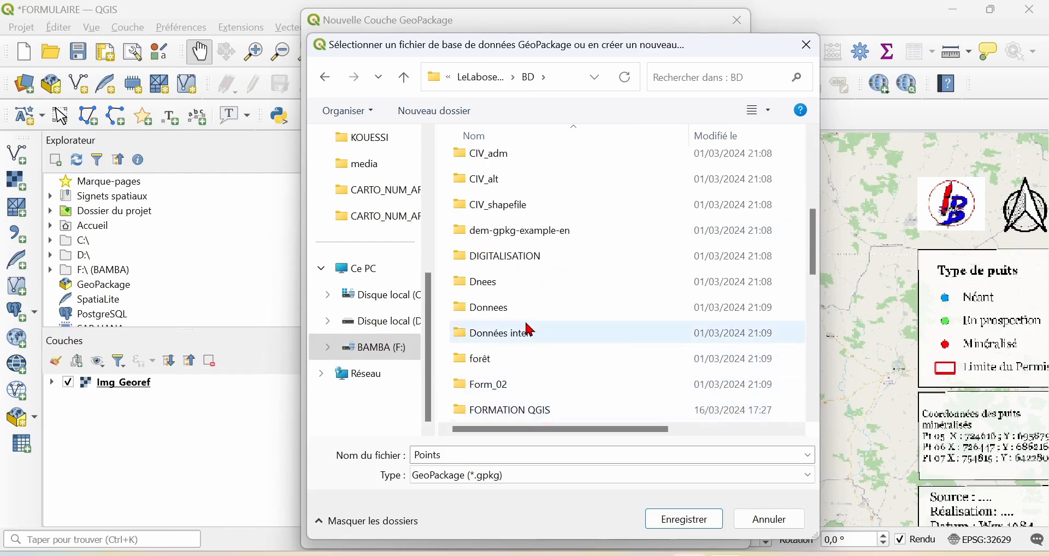
scroll(529, 330, down, 5)
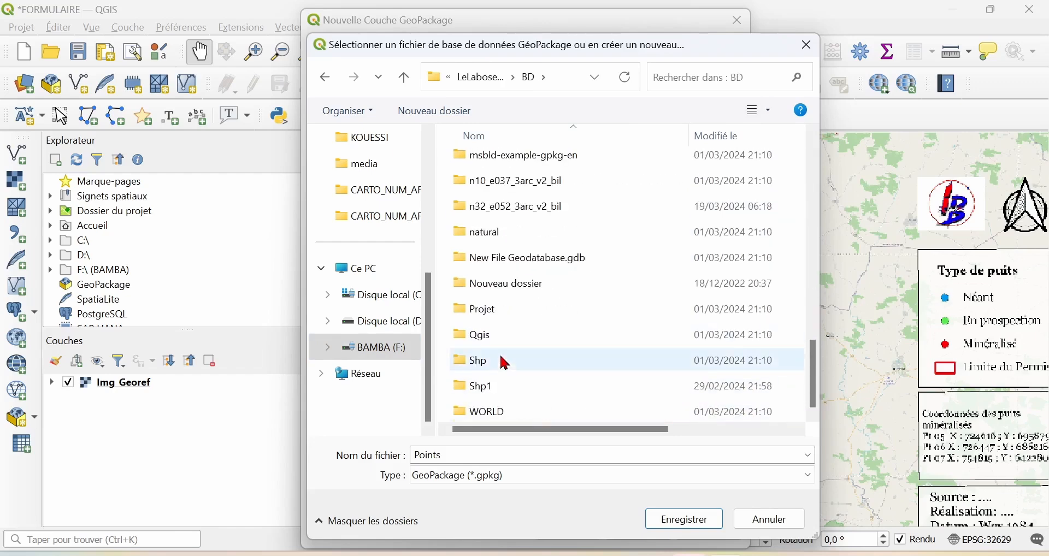
- Save the Points database file in the Shp1 folder
double_click(506, 394)
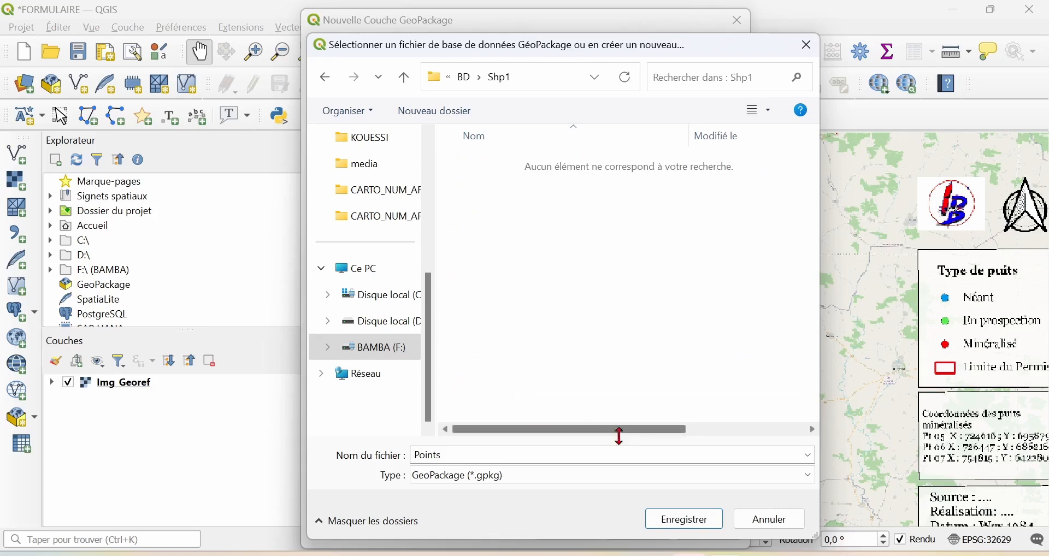
click(686, 521)
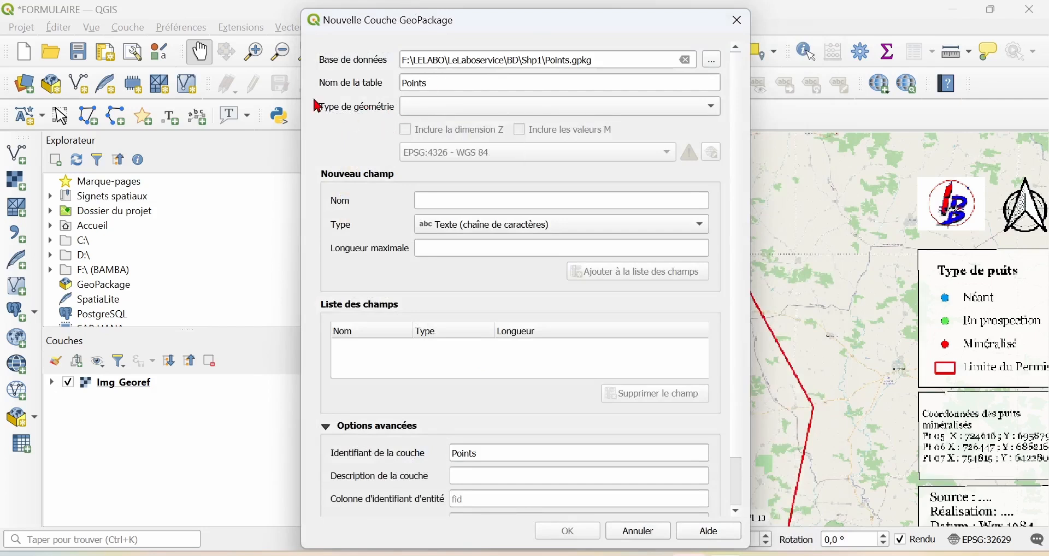
- Set the new layer's geometry type to Point and its coordinate system to the project's EPSG:32629 - WGS 84 / UTM zone 29N
click(438, 109)
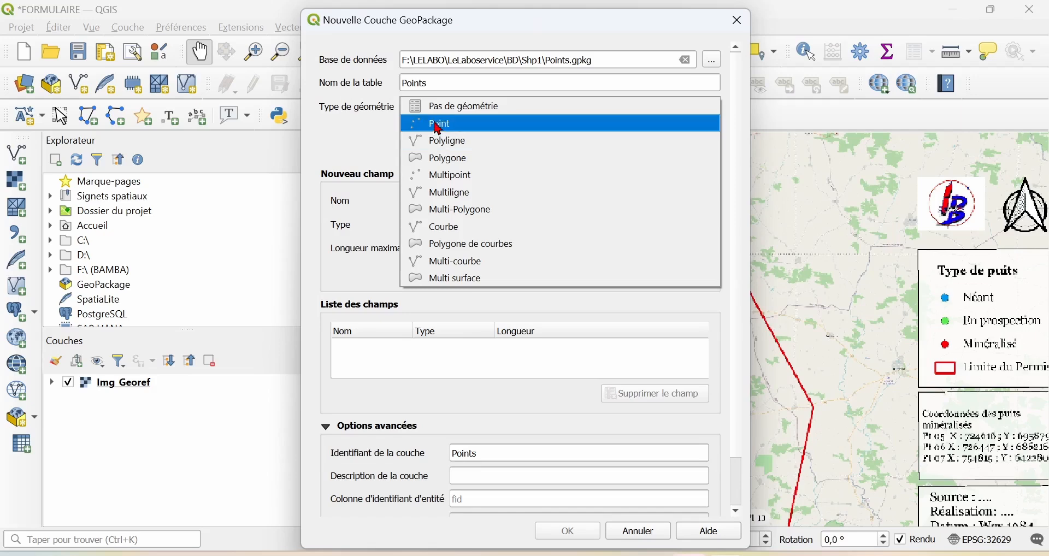
click(436, 125)
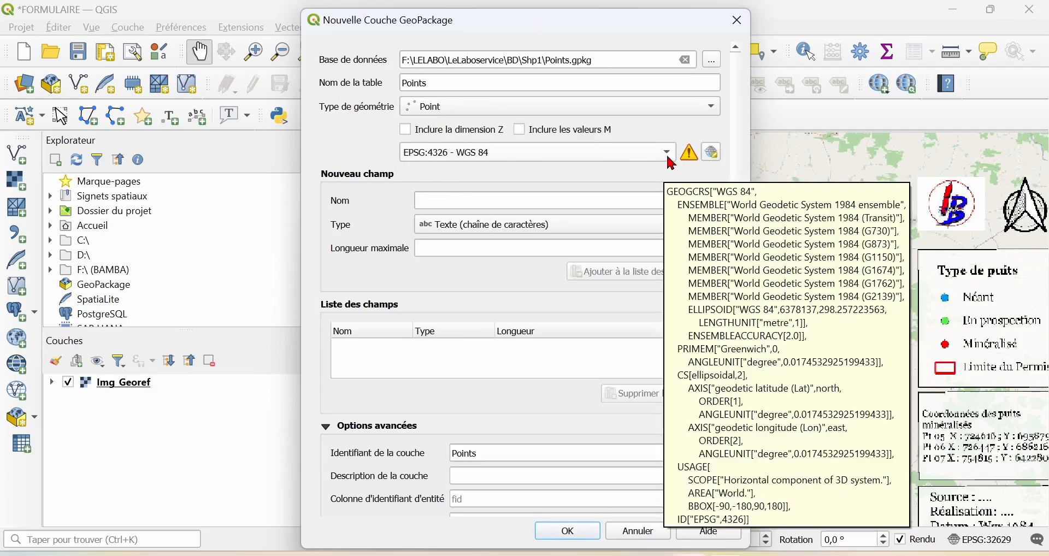
click(672, 160)
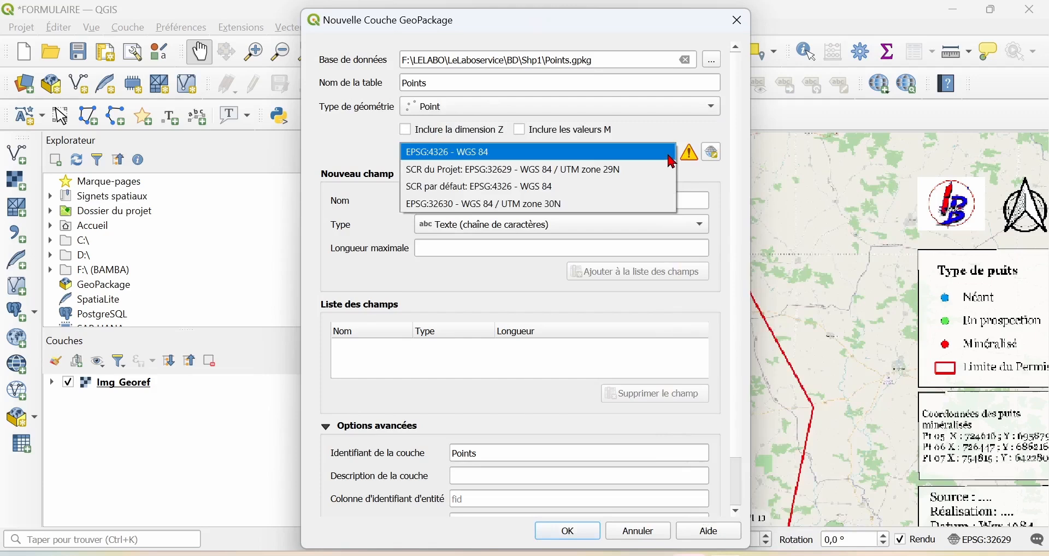
click(612, 175)
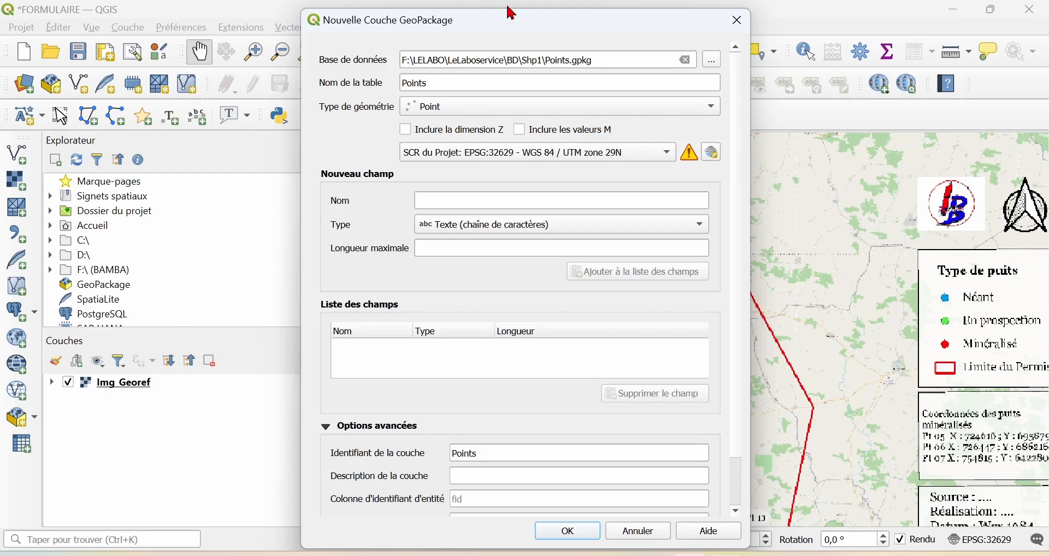
- Add two text fields named Nom and Type to the new layer's field list
drag(493, 21, 765, 91)
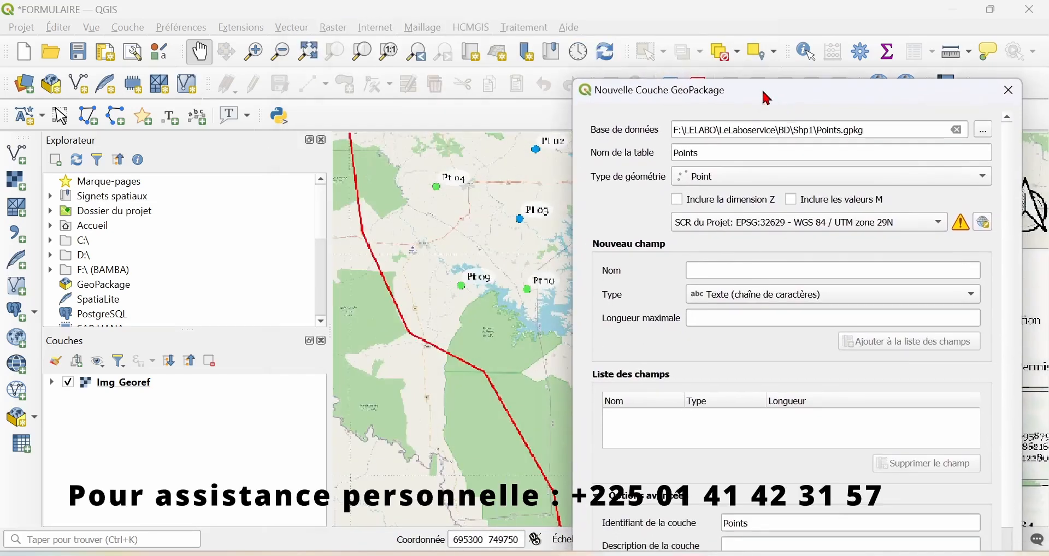
click(732, 274)
text(Nom)
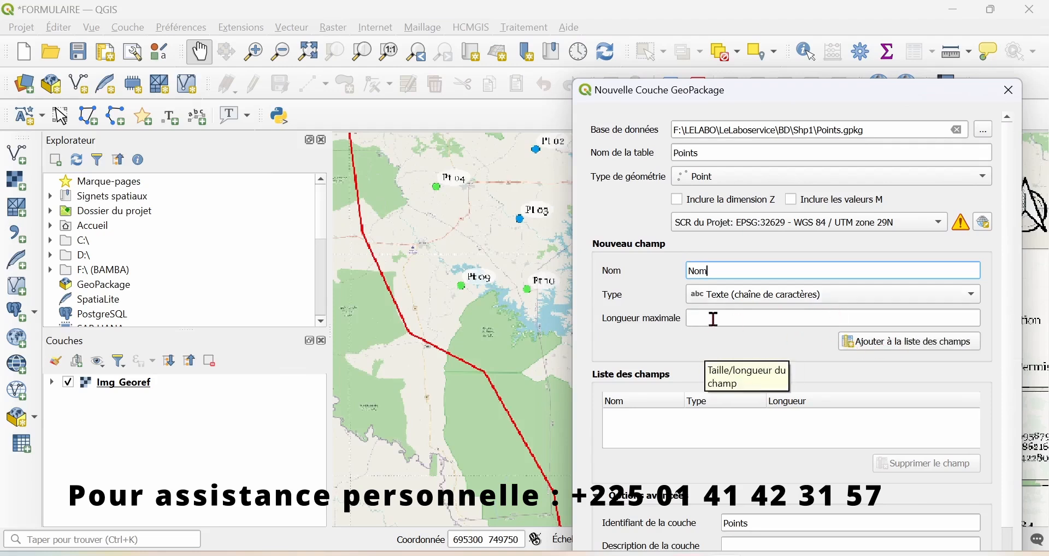
click(884, 350)
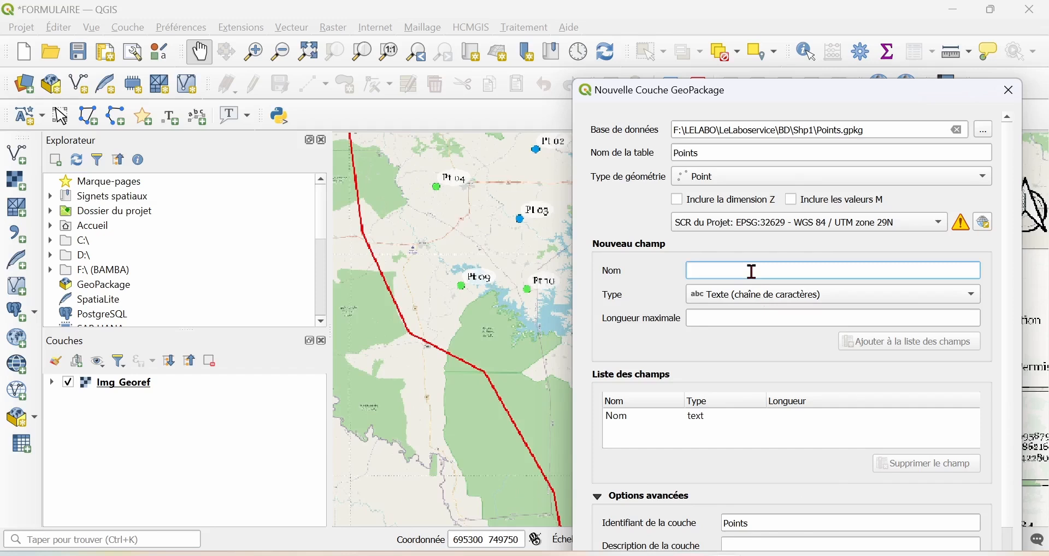
text(Type)
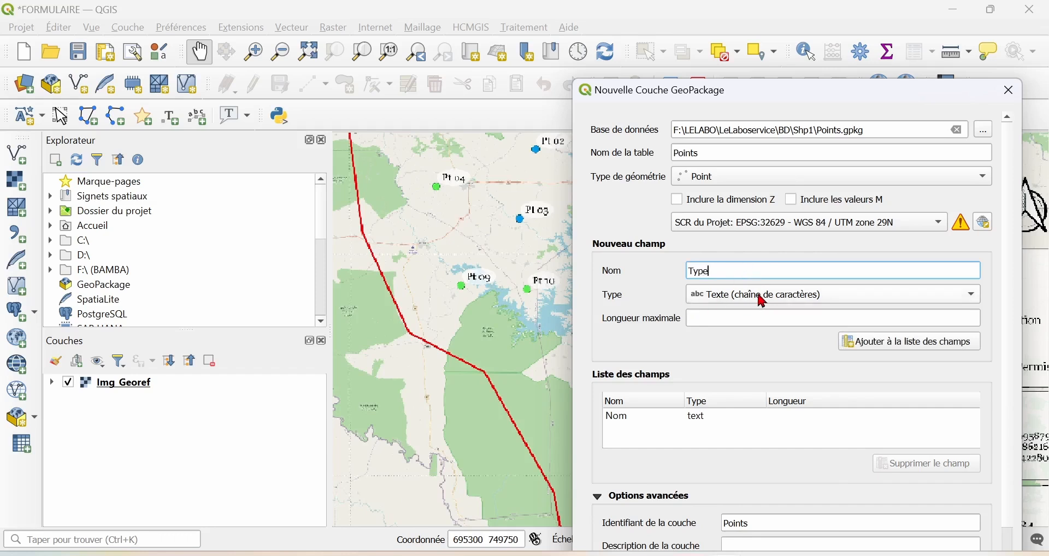
click(882, 343)
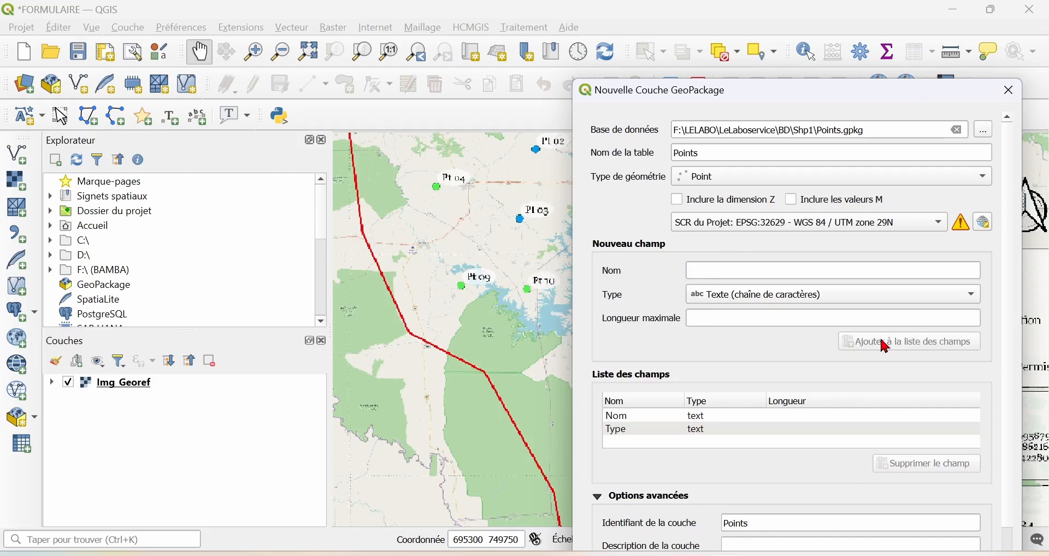
- Create the Points layer, keeping the default advanced options with the spatial index enabled
drag(835, 94, 833, 41)
scroll(749, 377, down, 2)
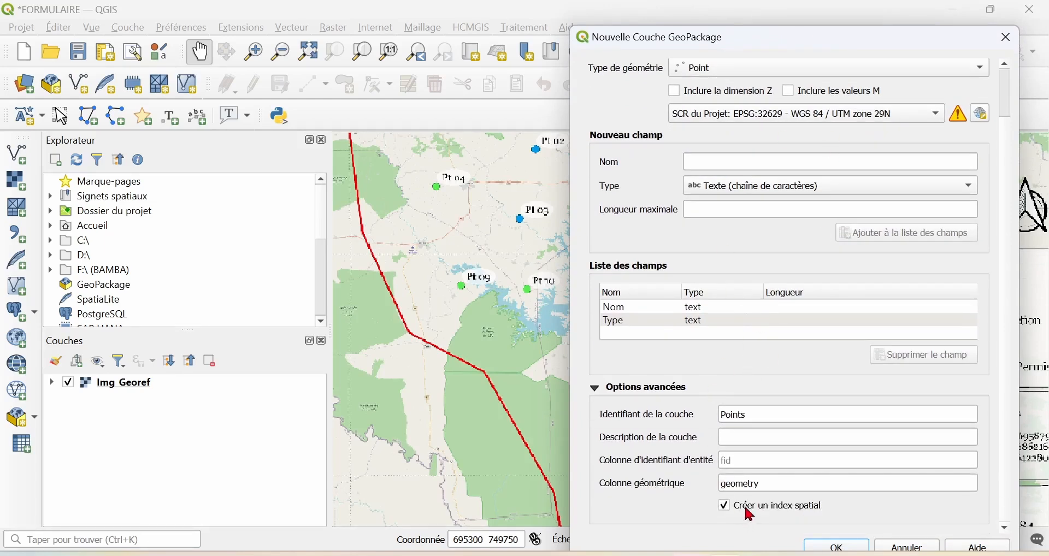
click(842, 549)
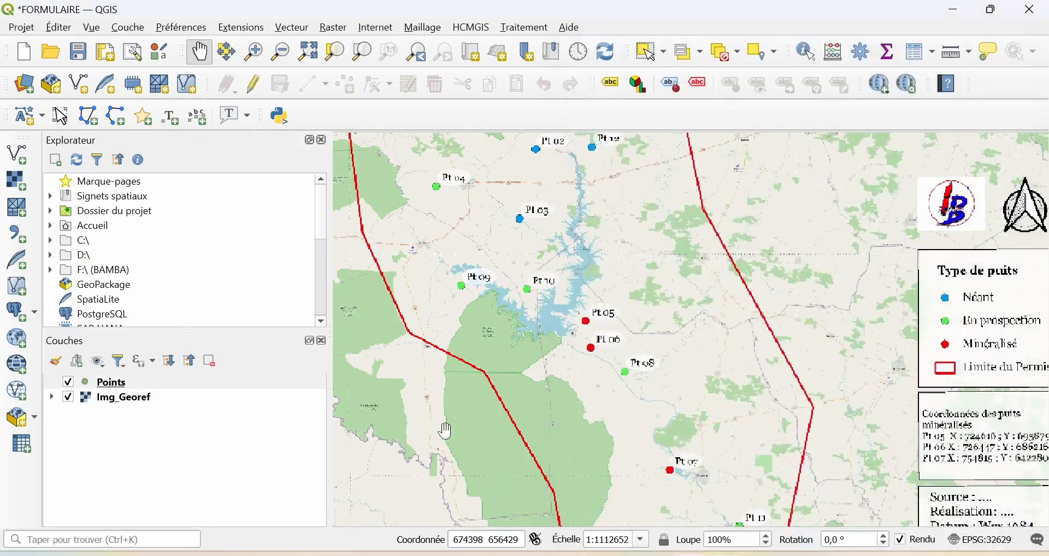
- Open the attribute table of the Points layer
click(179, 387)
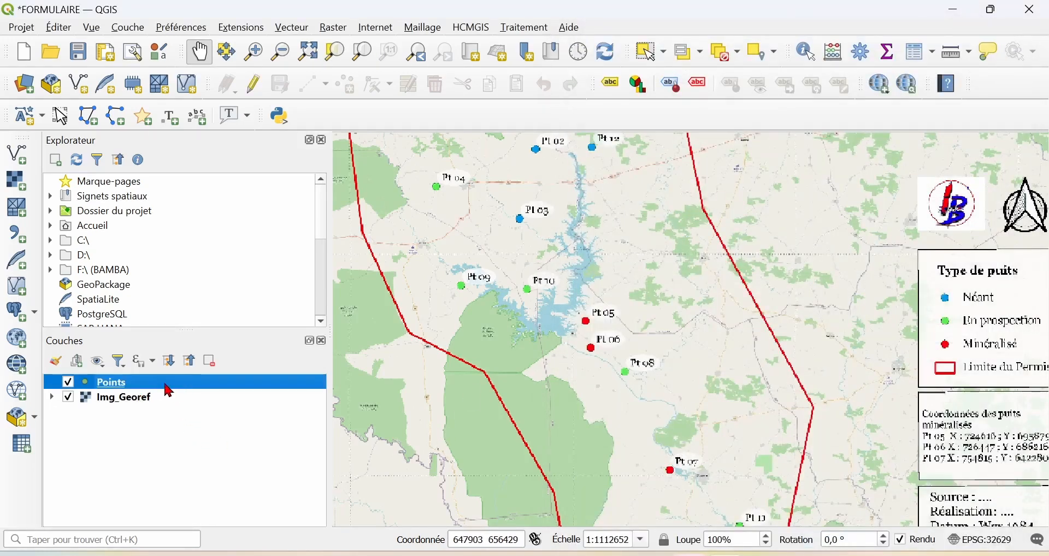
right_click(170, 392)
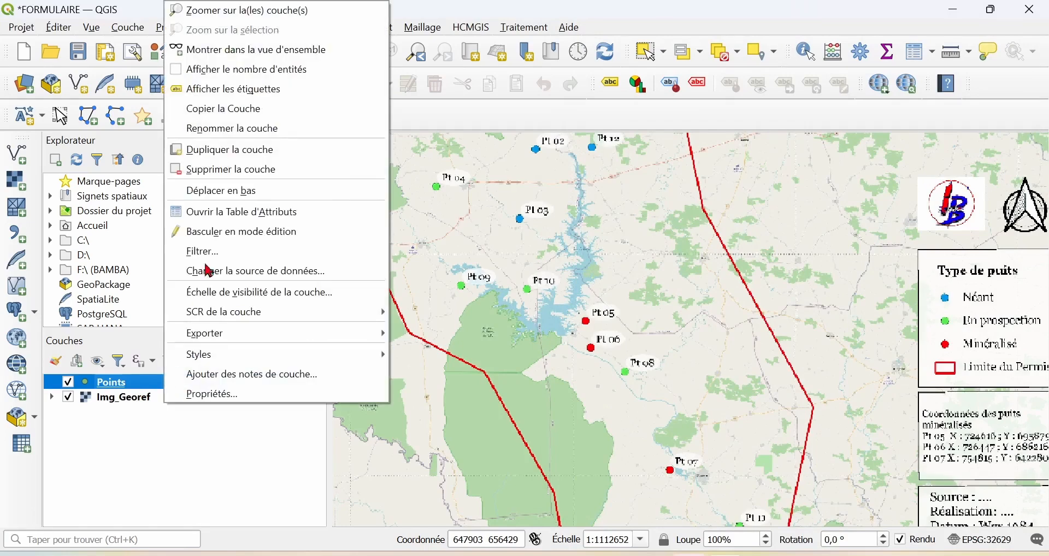
click(232, 217)
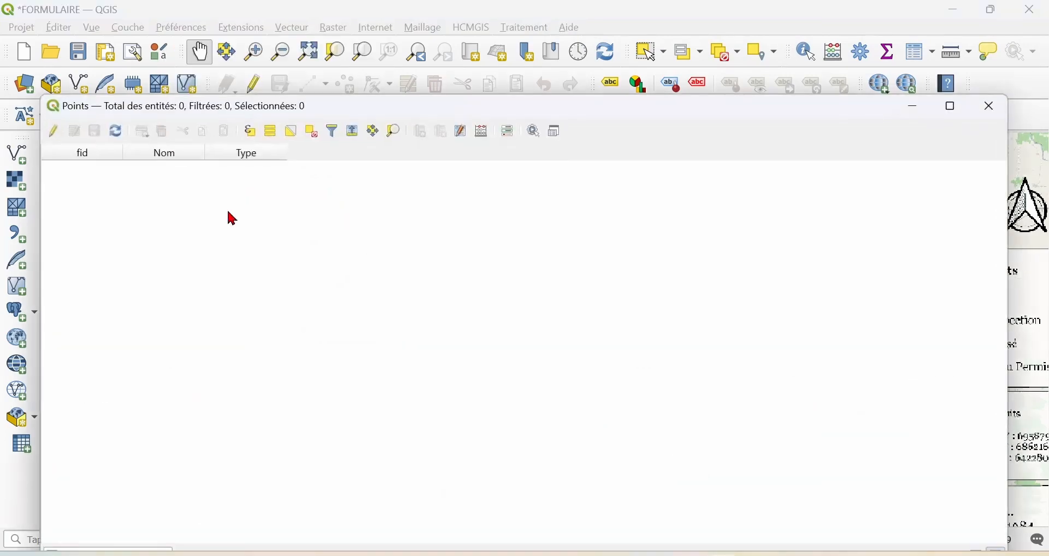
drag(363, 110, 483, 98)
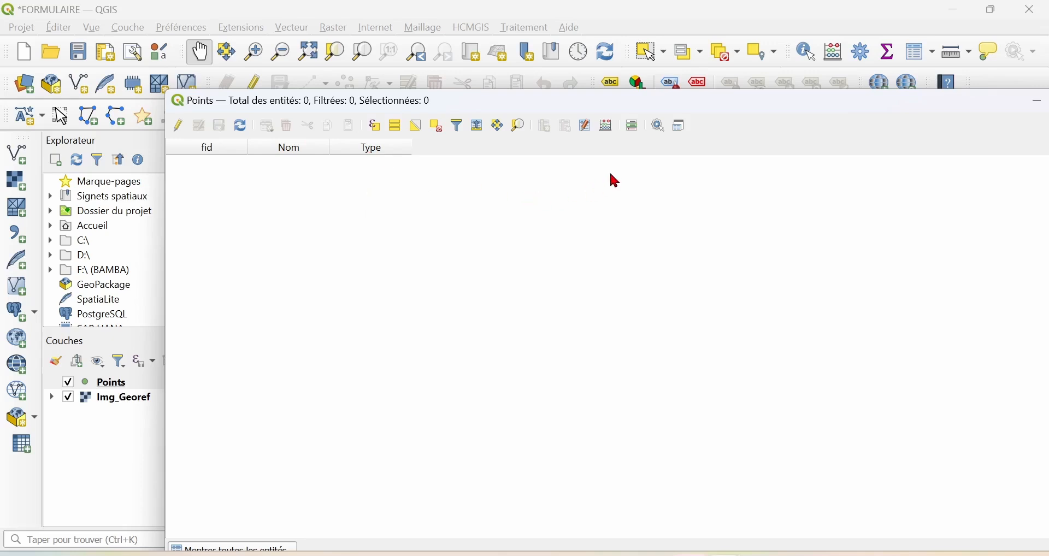
- Add a virtual Décimal (double) field named X to the Points layer, calculated with the expression $x
click(613, 133)
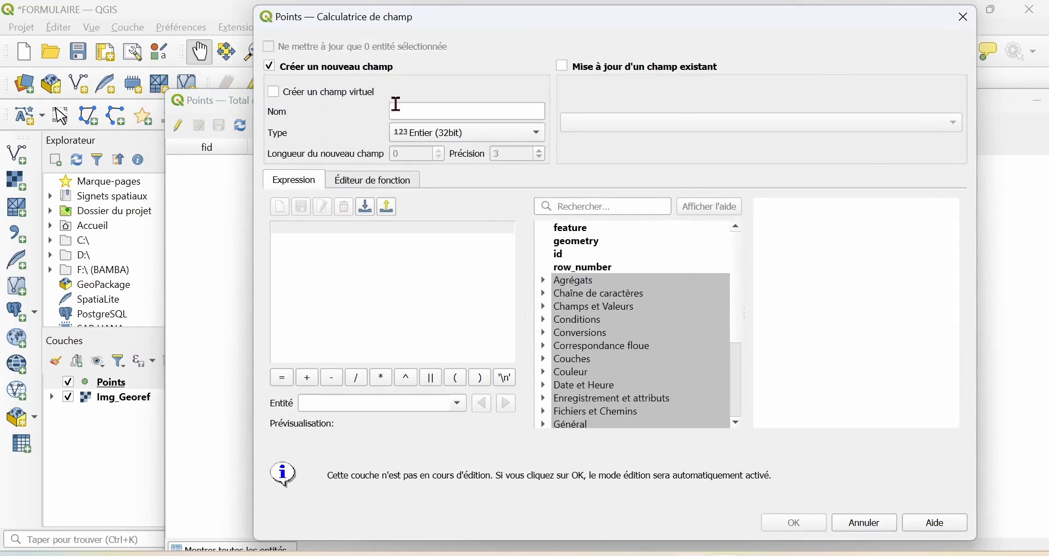
click(278, 93)
click(436, 114)
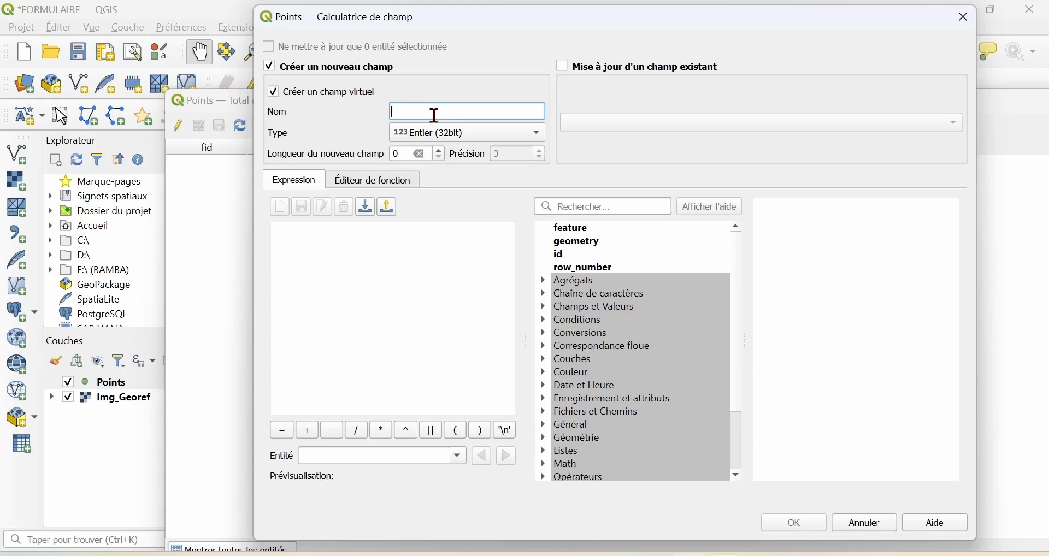
text(X)
click(433, 136)
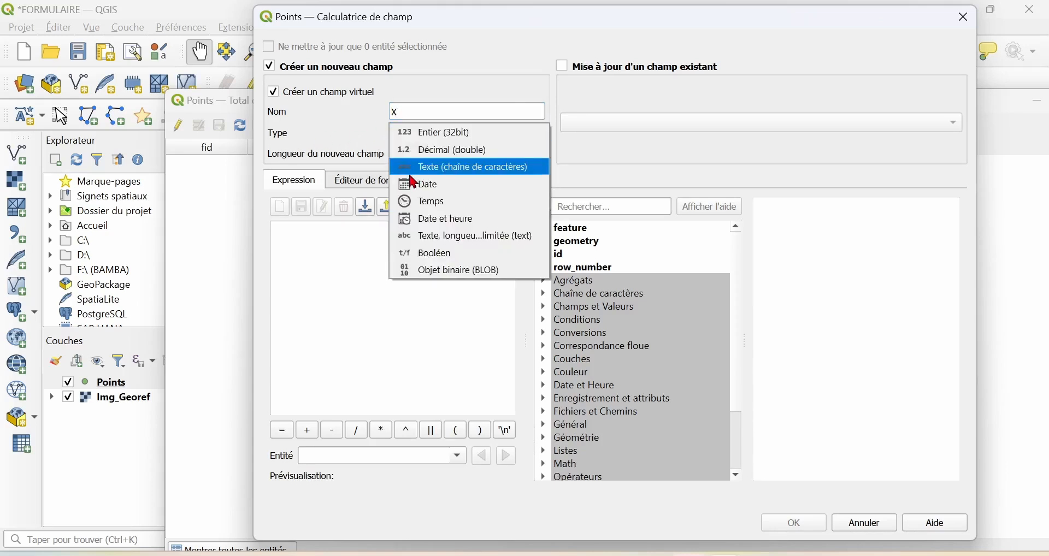
click(438, 151)
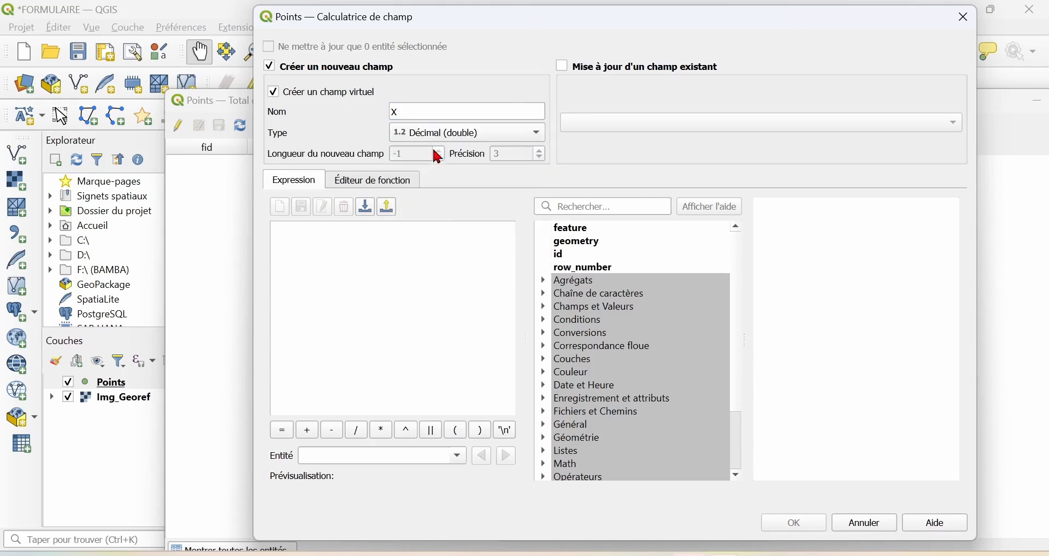
click(294, 241)
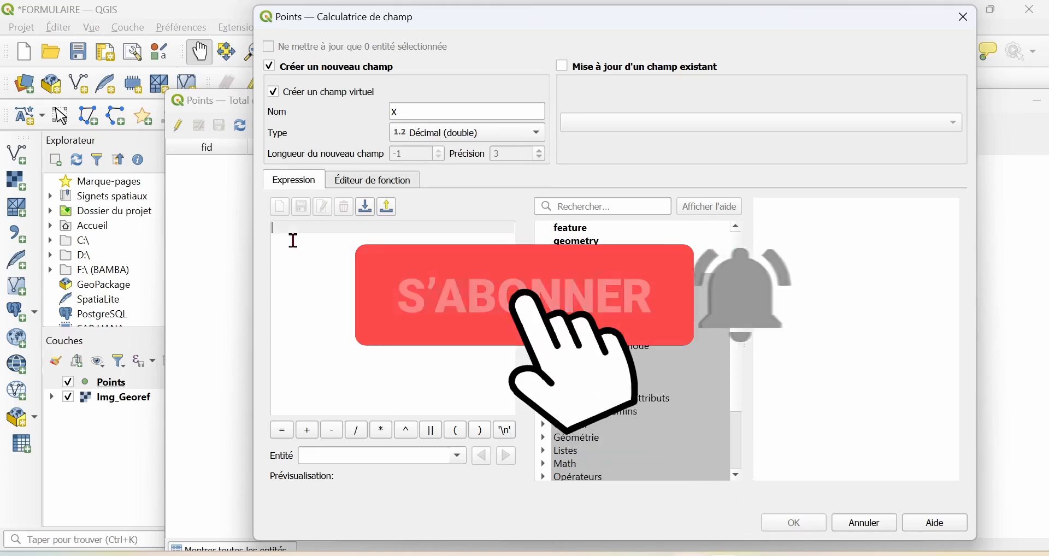
text($)
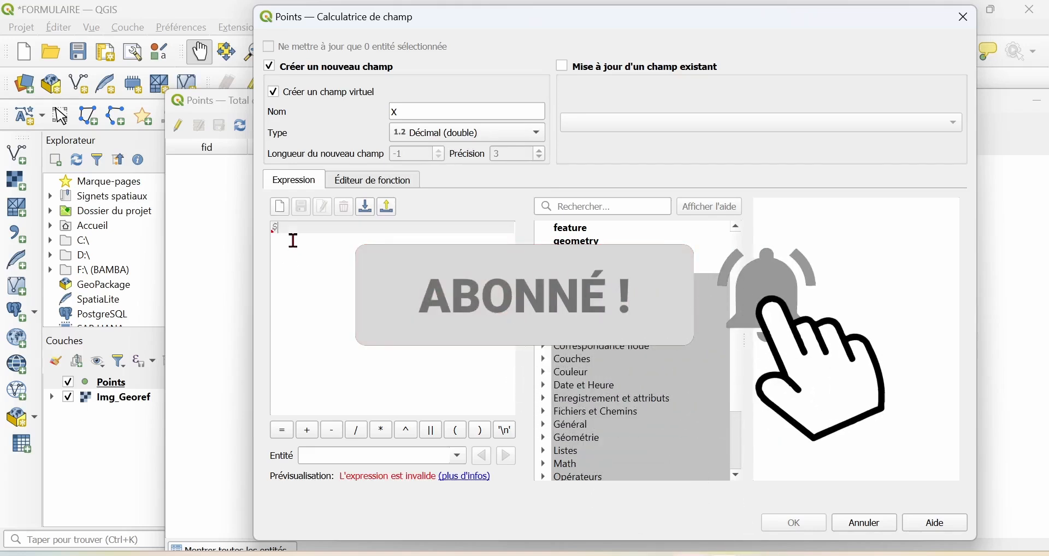
text(x)
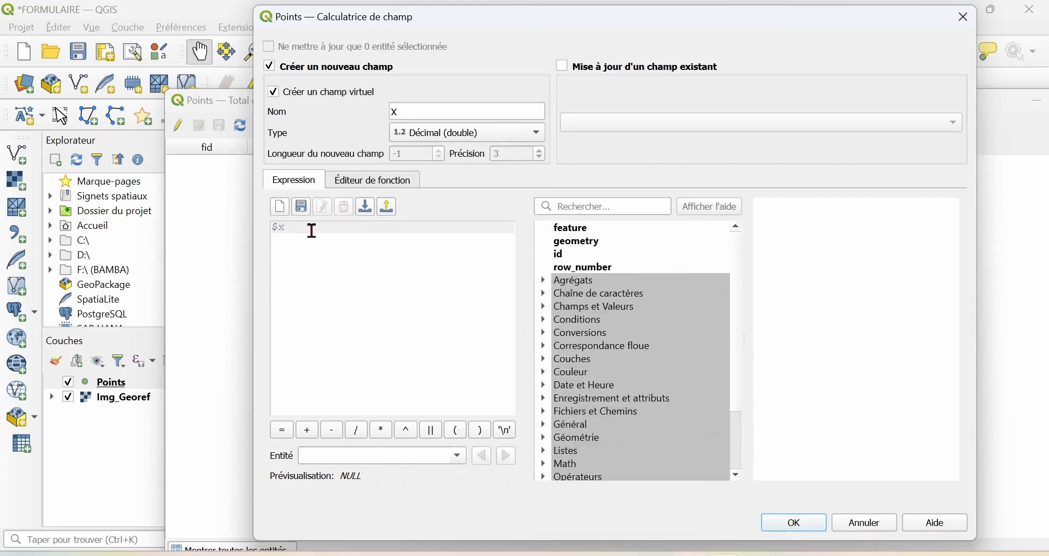
click(803, 527)
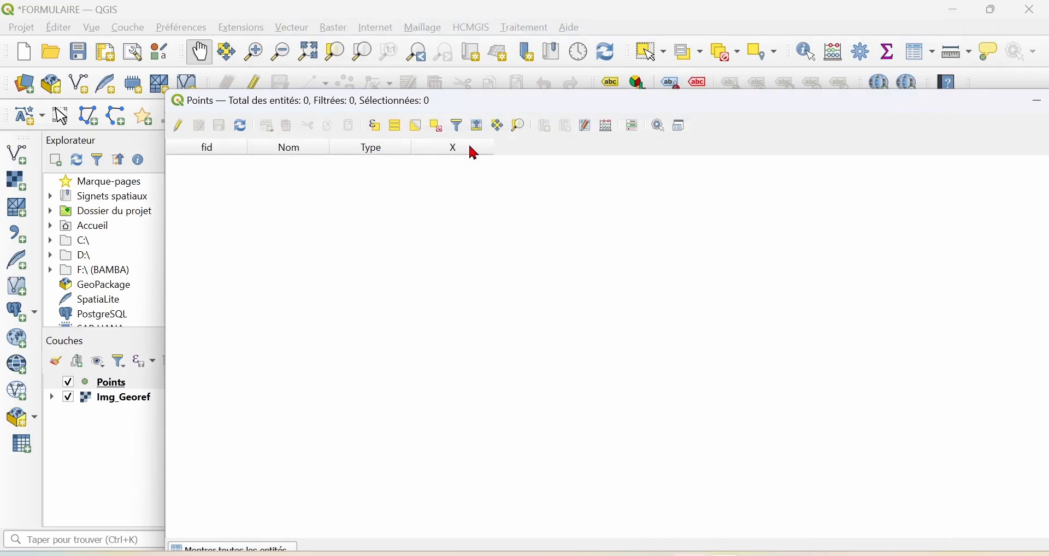
- Add a virtual Décimal (double) field named Y calculated with the expression $y, and close the attribute table
click(606, 130)
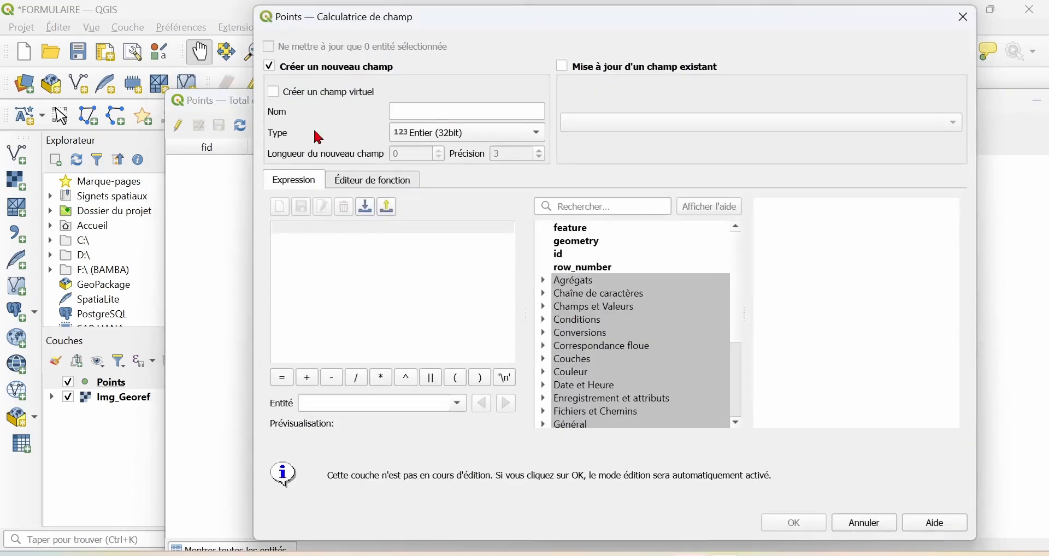
click(275, 94)
click(444, 110)
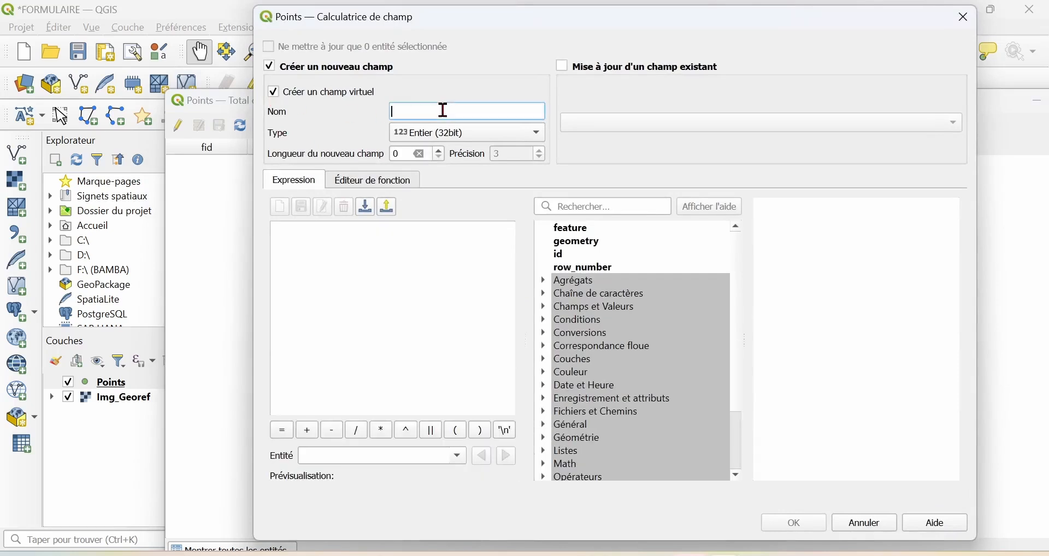
text(Y)
click(461, 134)
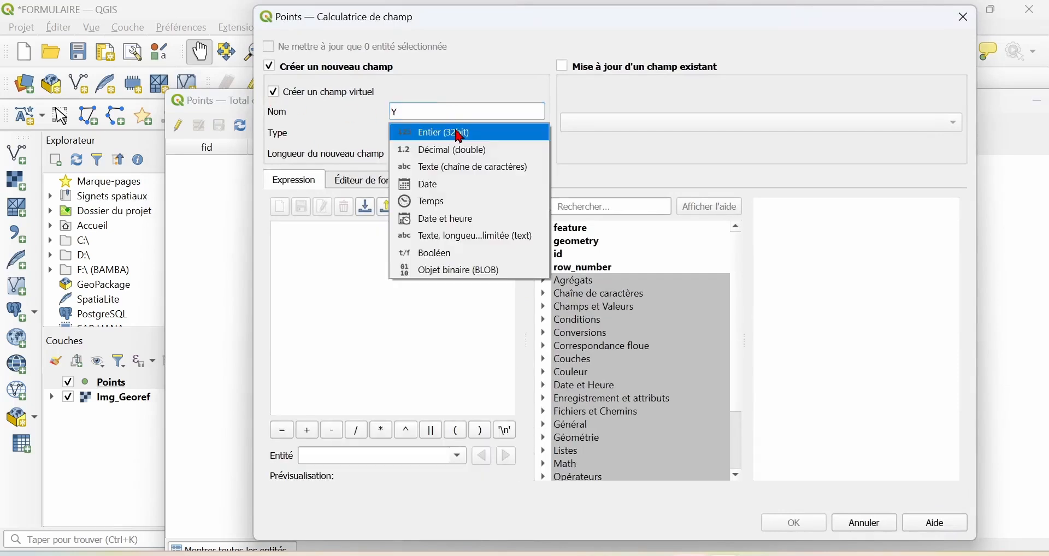
click(470, 152)
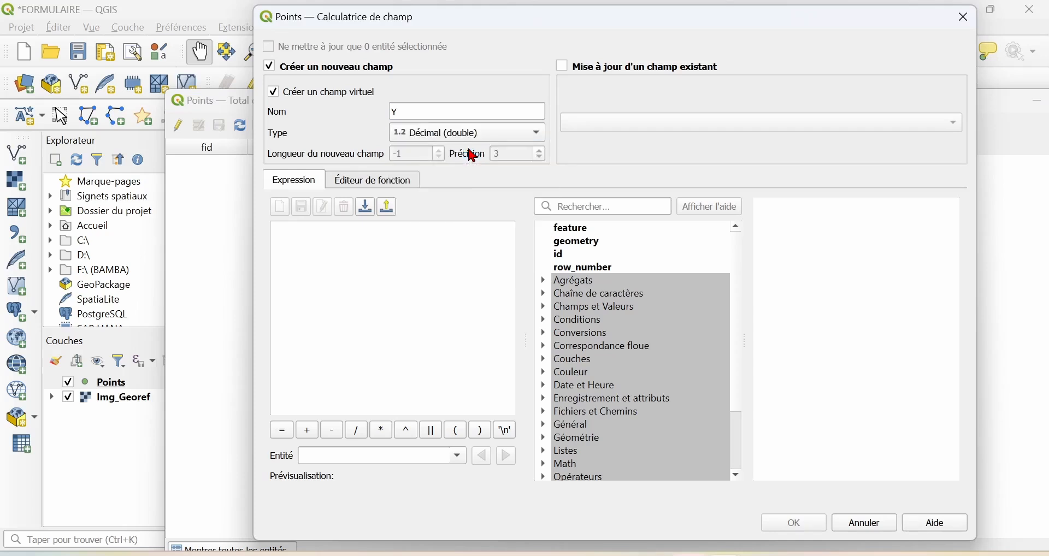
click(394, 236)
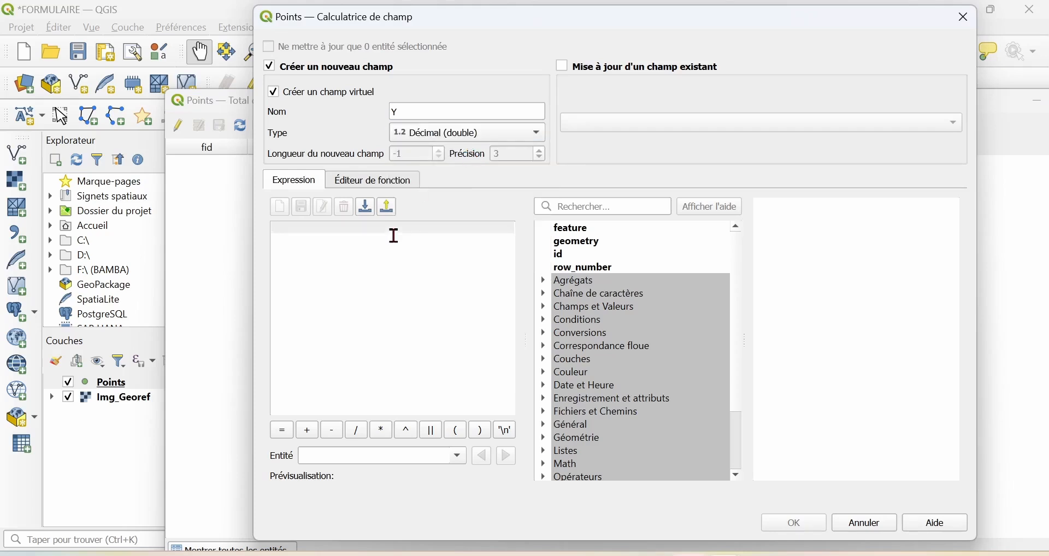
text($y)
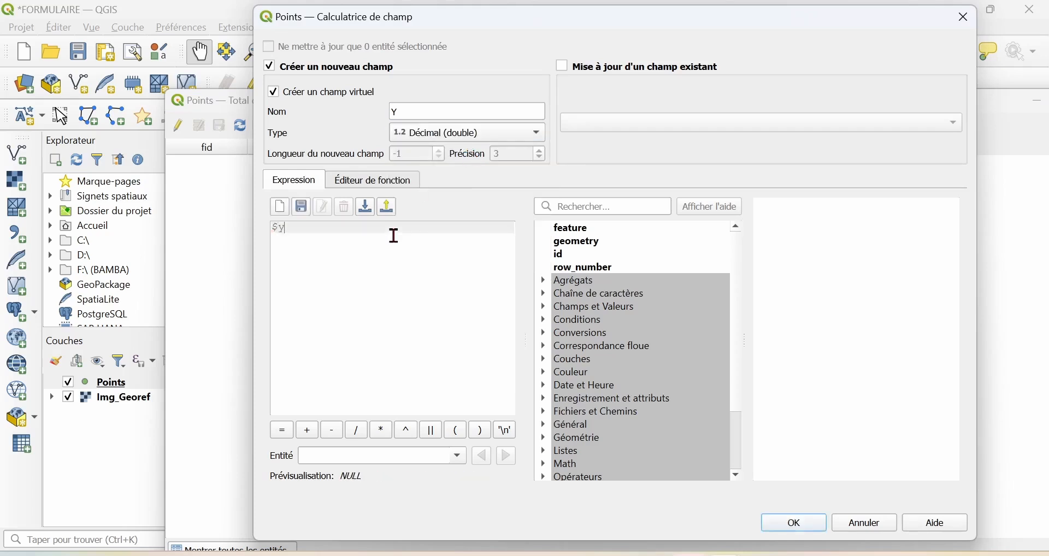
click(790, 526)
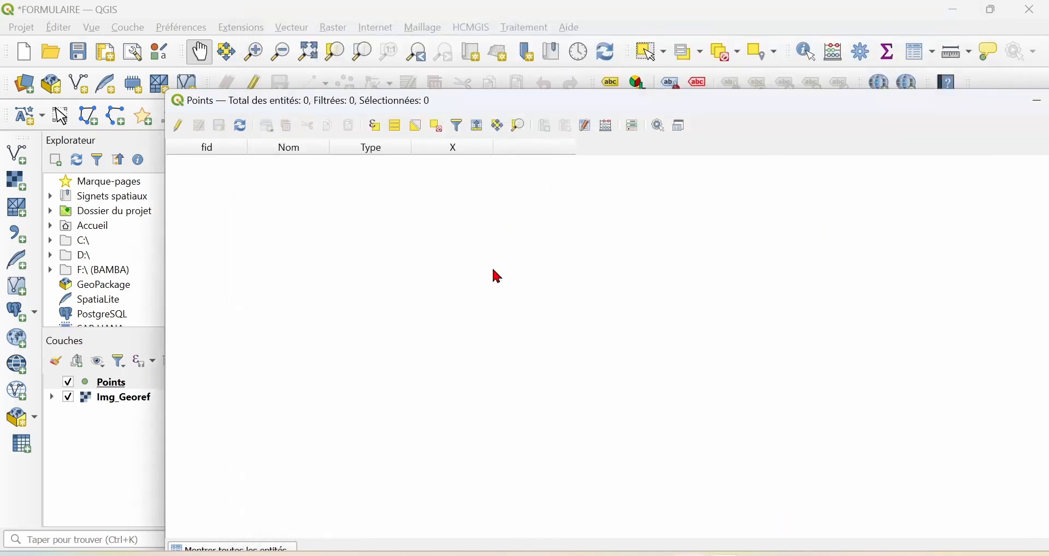
double_click(845, 106)
click(963, 132)
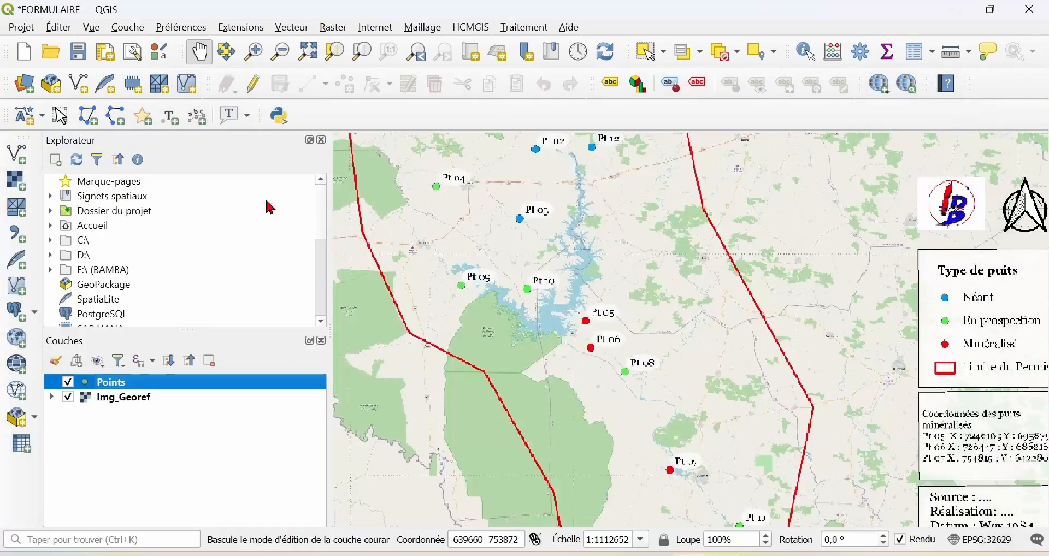
- Open the Points layer's properties at the attribute form (Formulaire d'attributs) settings
right_click(184, 394)
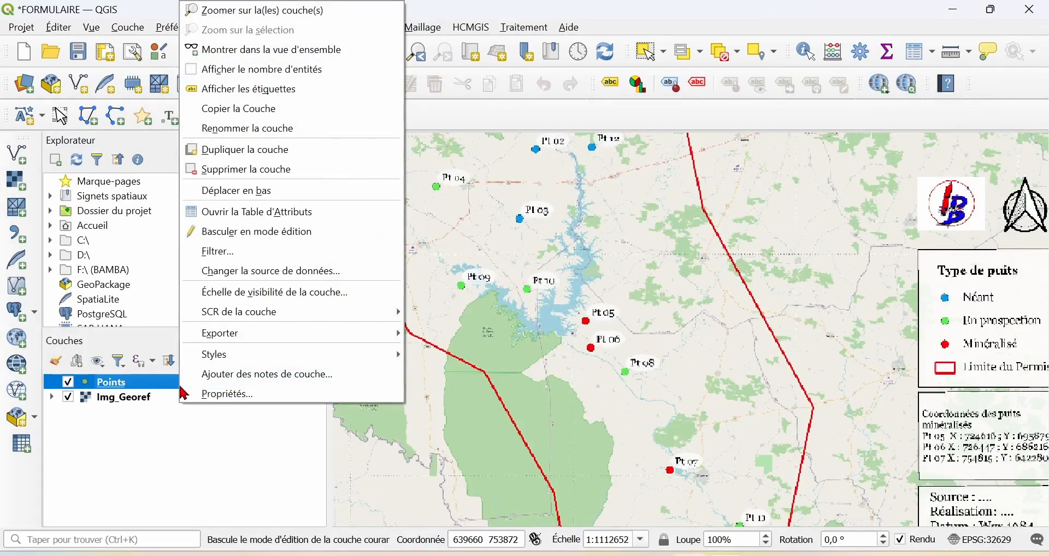
click(222, 399)
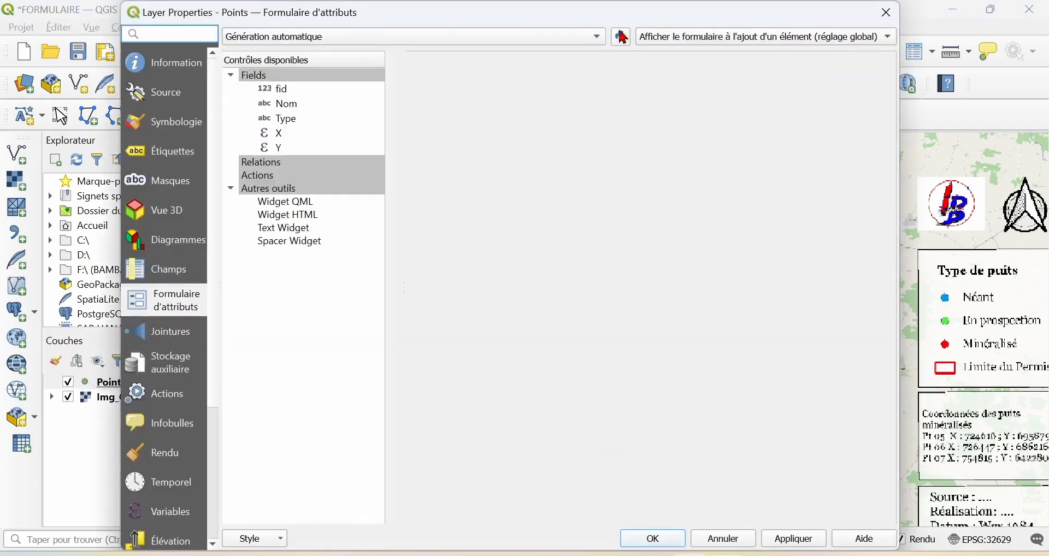
drag(606, 20, 685, 23)
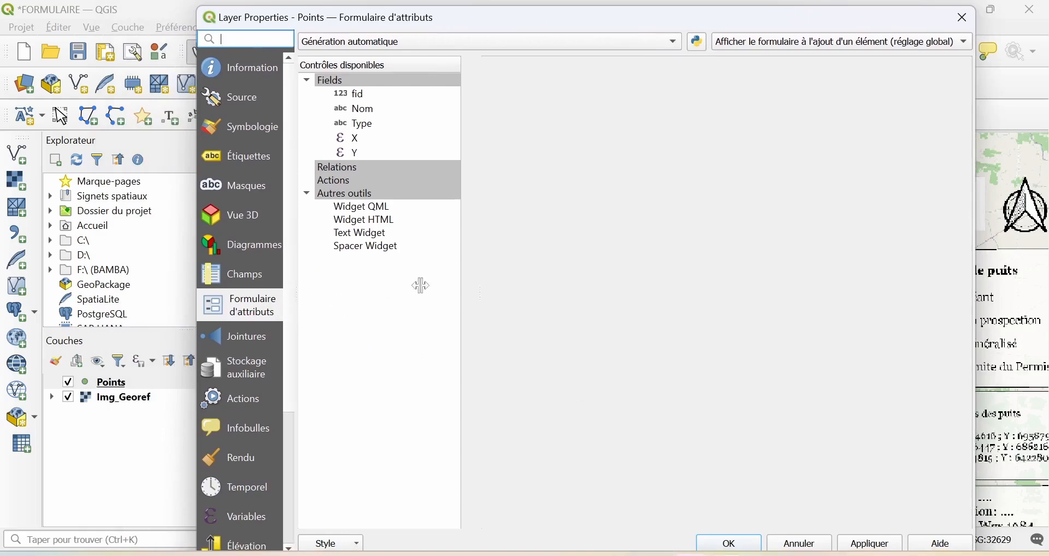
click(266, 75)
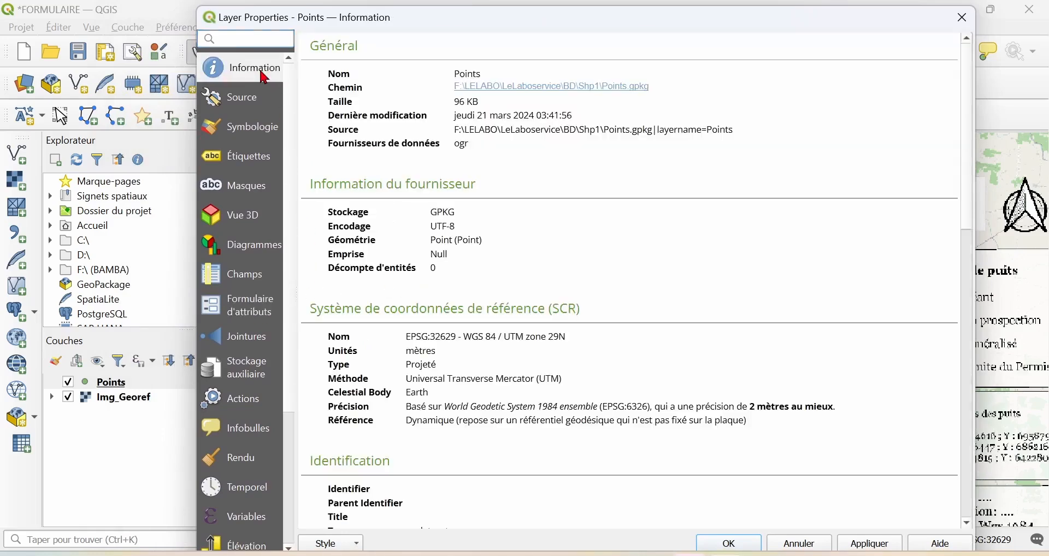
click(241, 98)
click(251, 130)
click(253, 159)
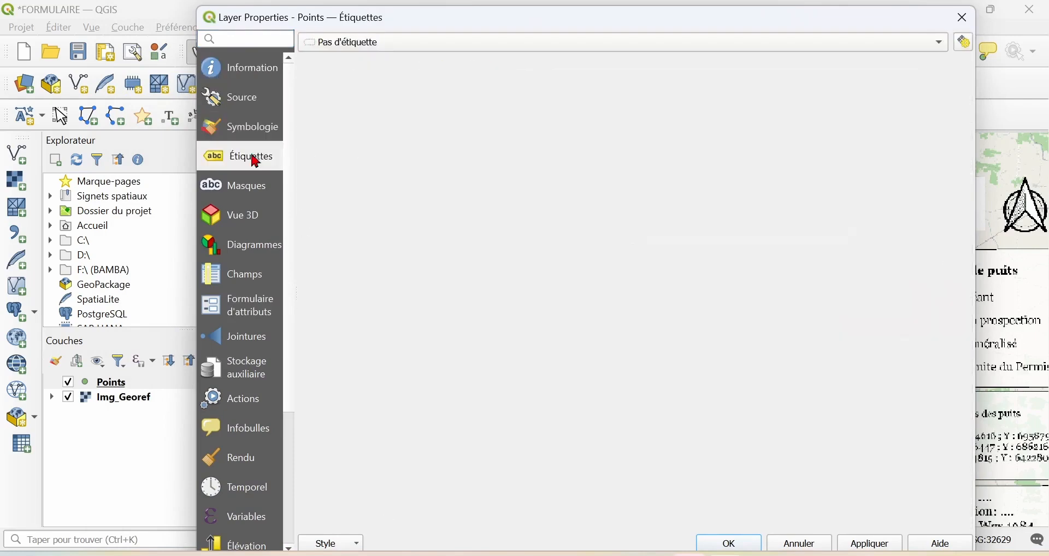
click(248, 316)
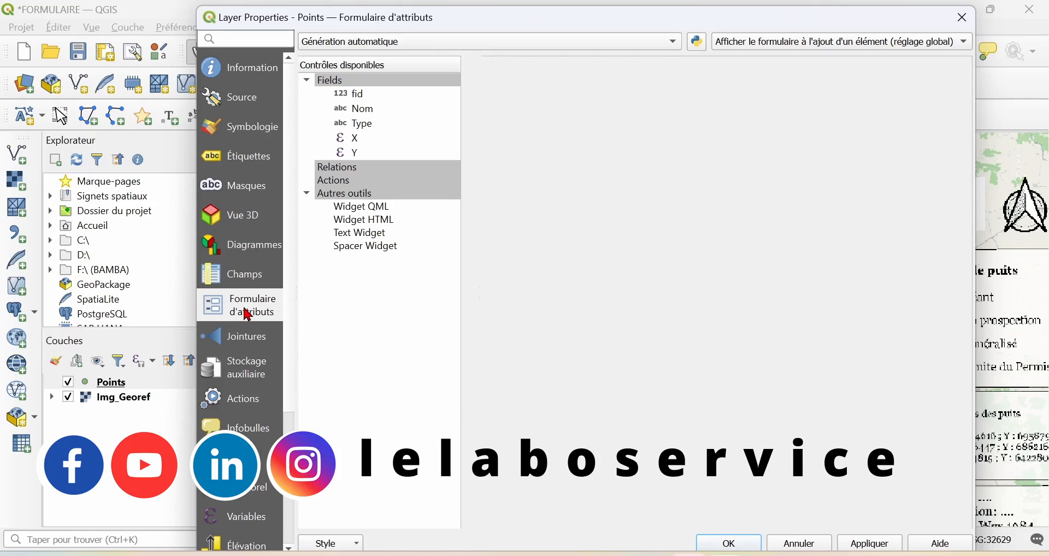
- Set the Nom field's form widget type to Liste de valeurs
click(355, 112)
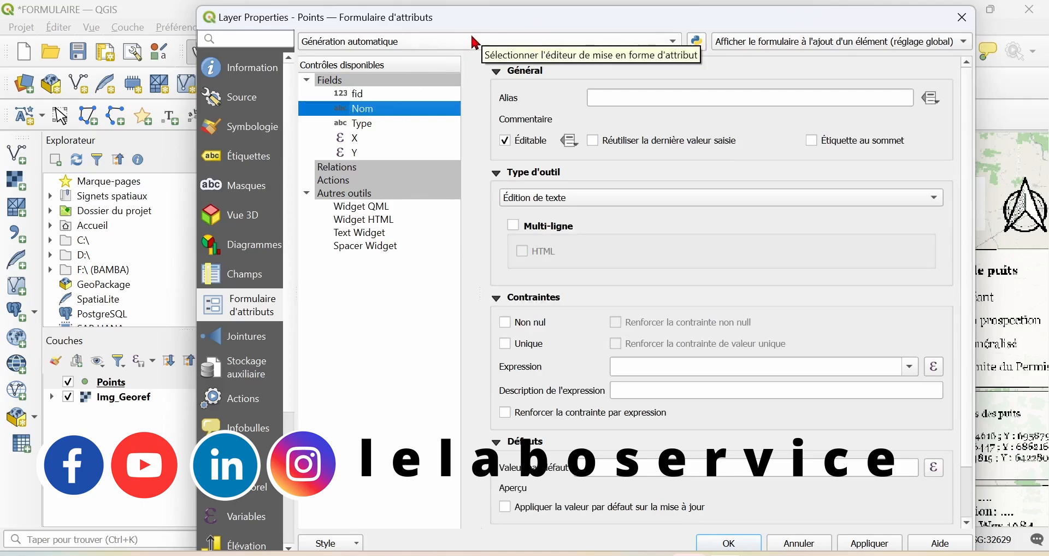
drag(474, 28, 629, 384)
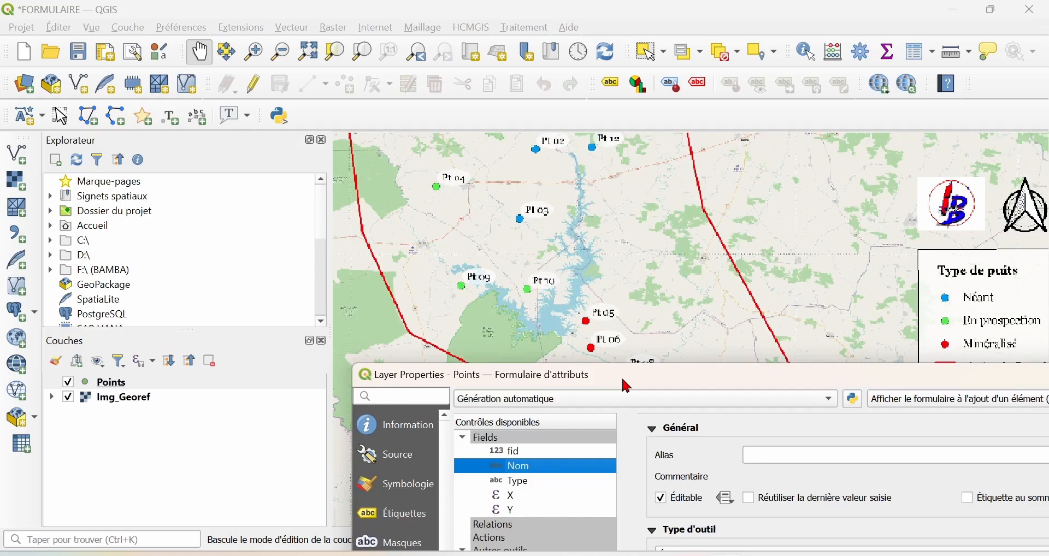
drag(628, 385, 476, 128)
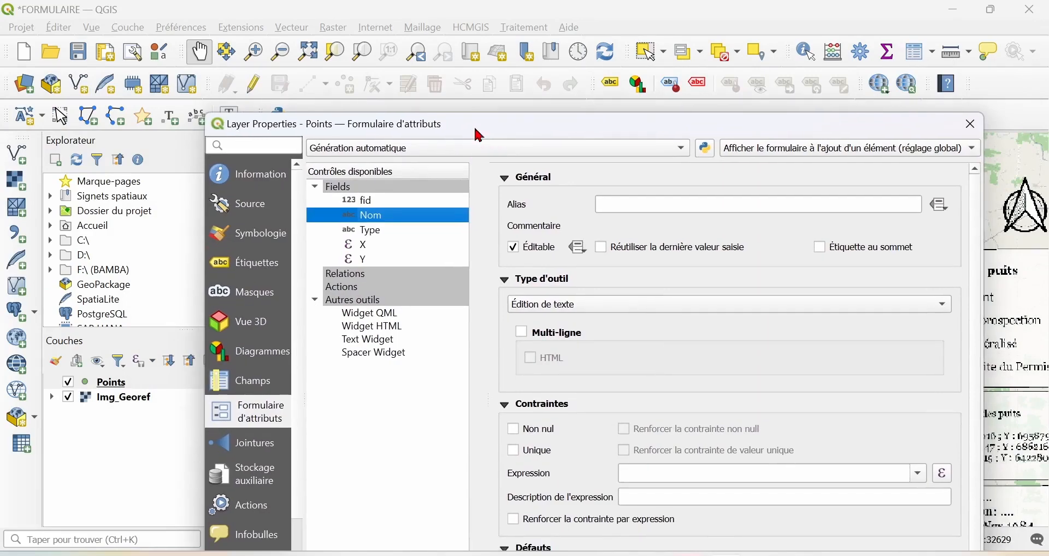
drag(479, 135, 459, 56)
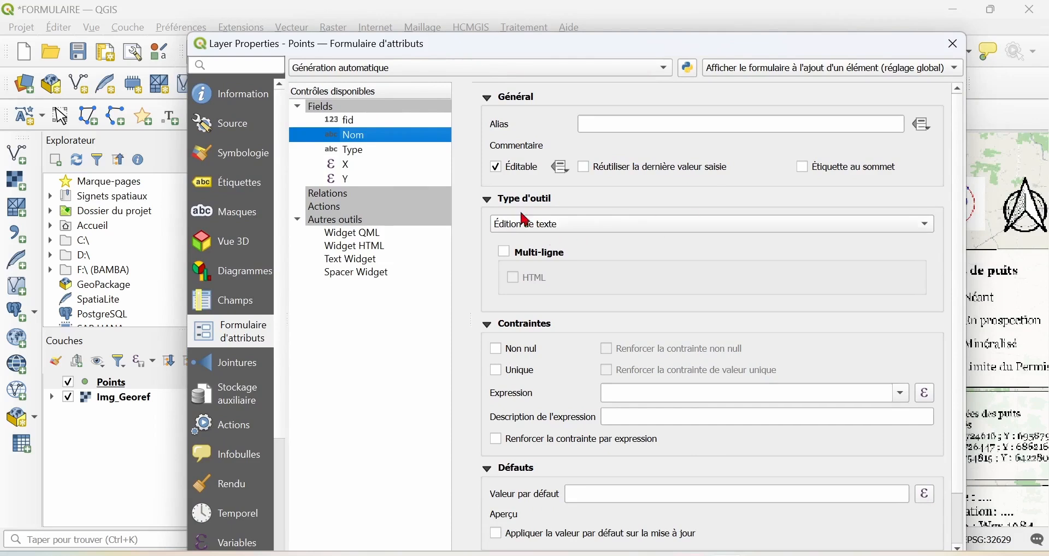
click(934, 226)
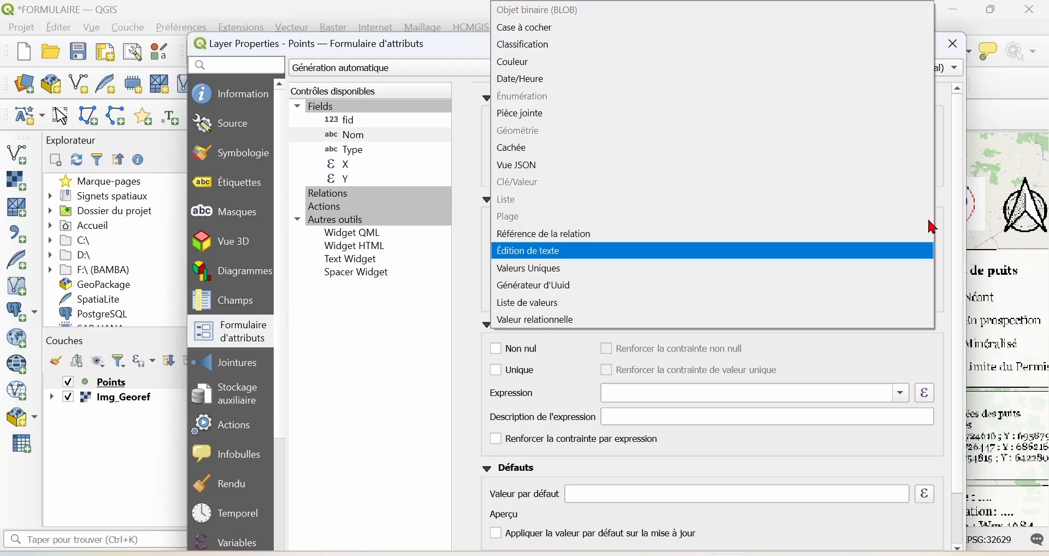
click(553, 314)
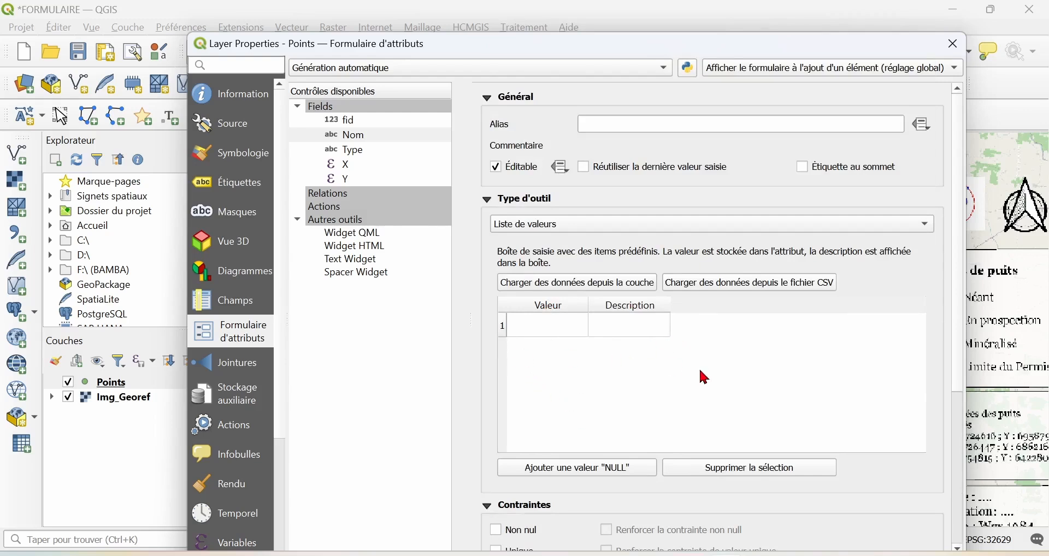
- Enter the first two rows of the Nom field's value list: 1 as Pt01 and 2 as Pt02
click(554, 333)
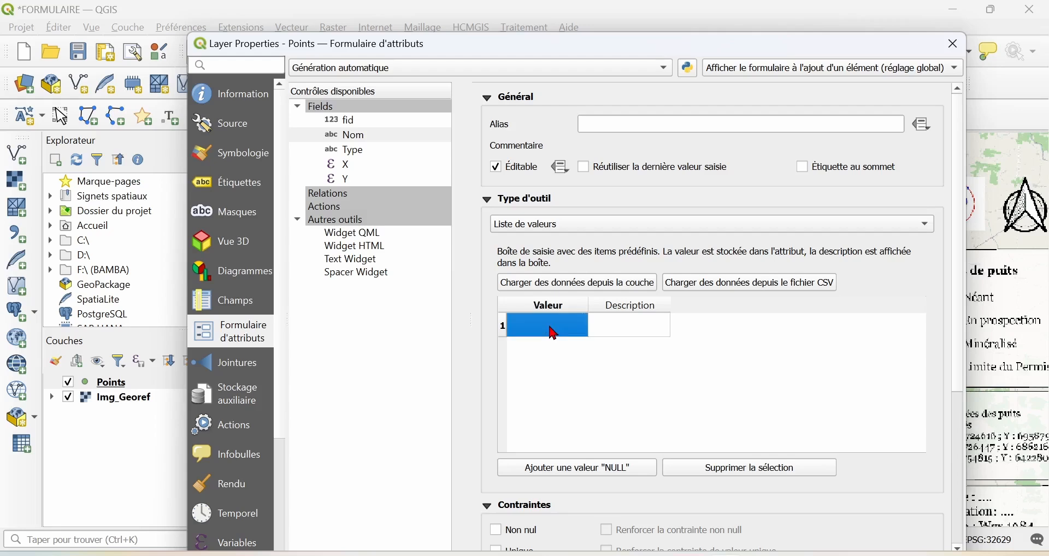
text(1)
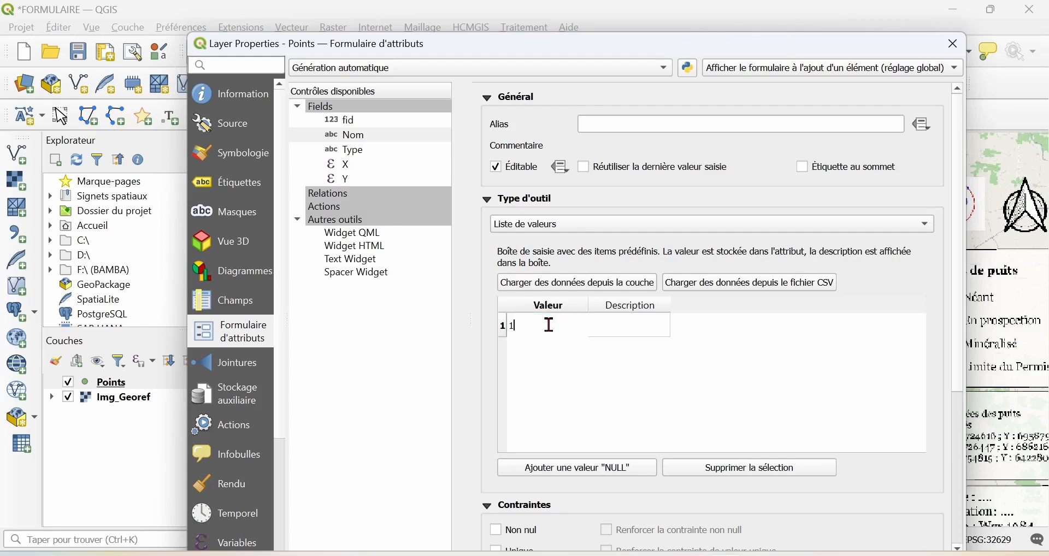
click(636, 327)
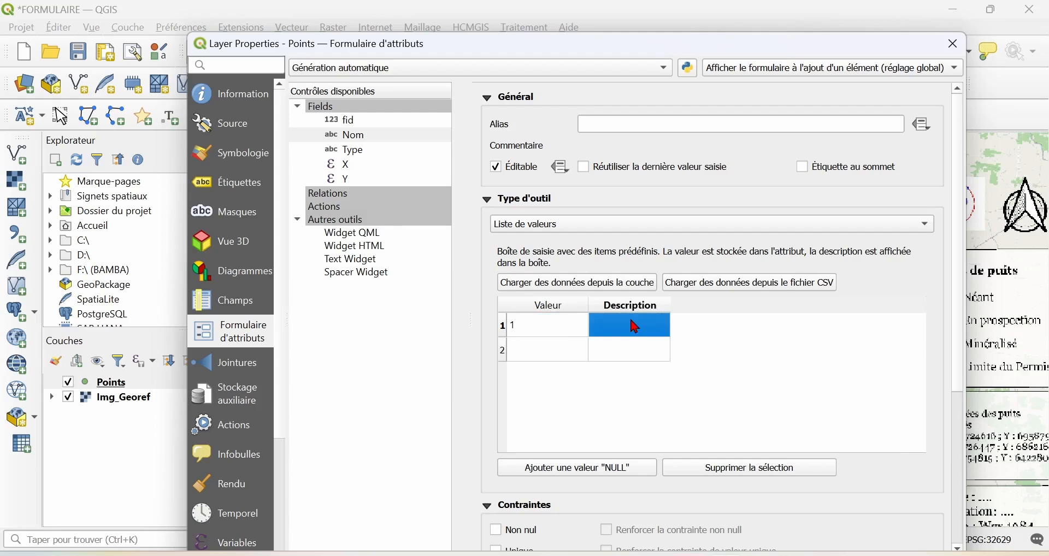
text(Pt)
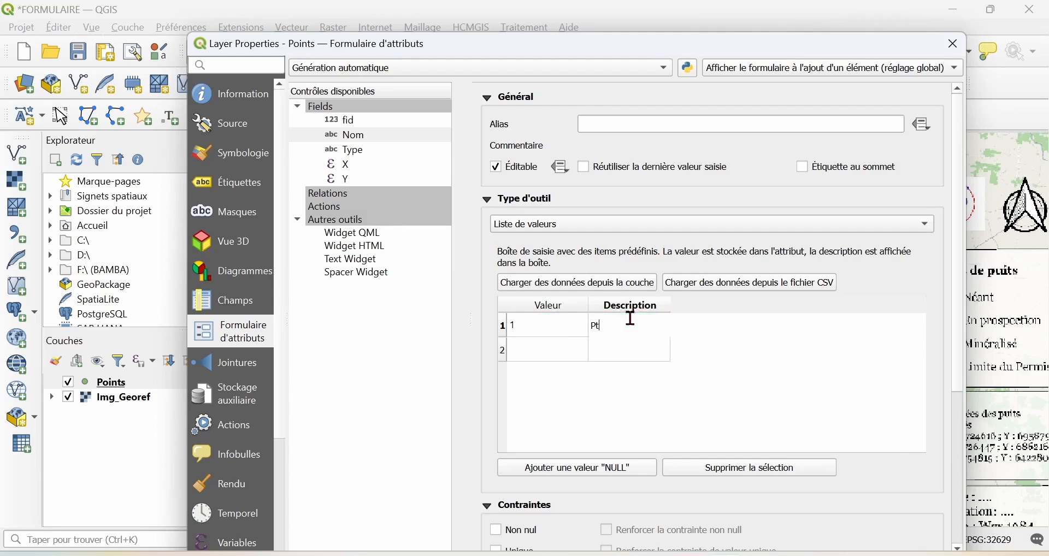
text(01)
click(530, 354)
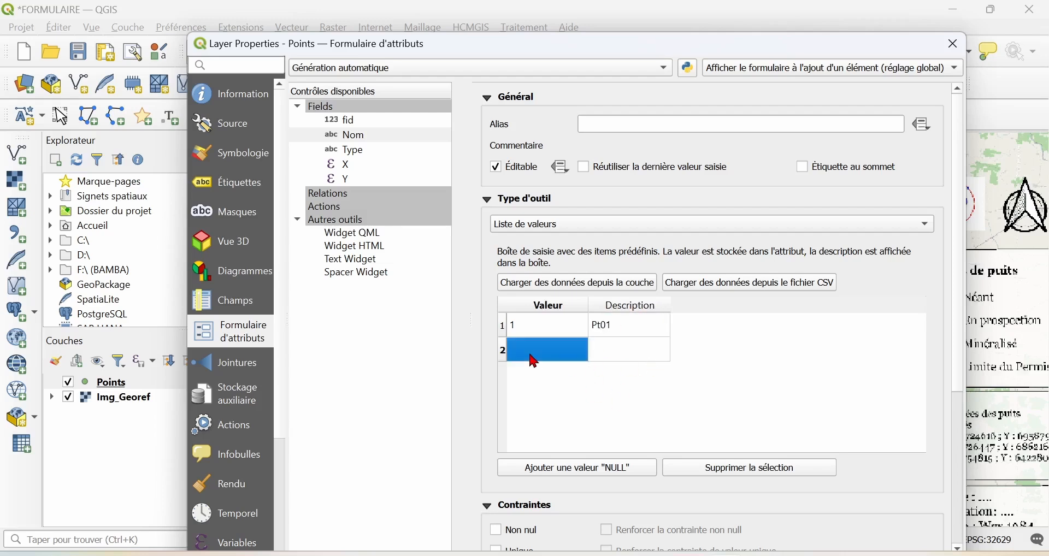
text(é)
key(BackSpace)
text(2)
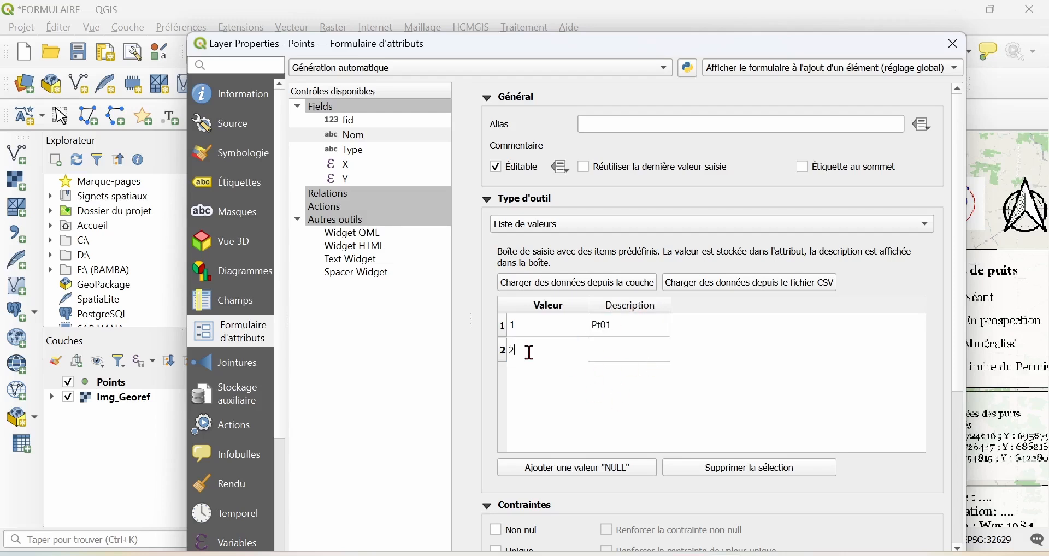
key(Tab)
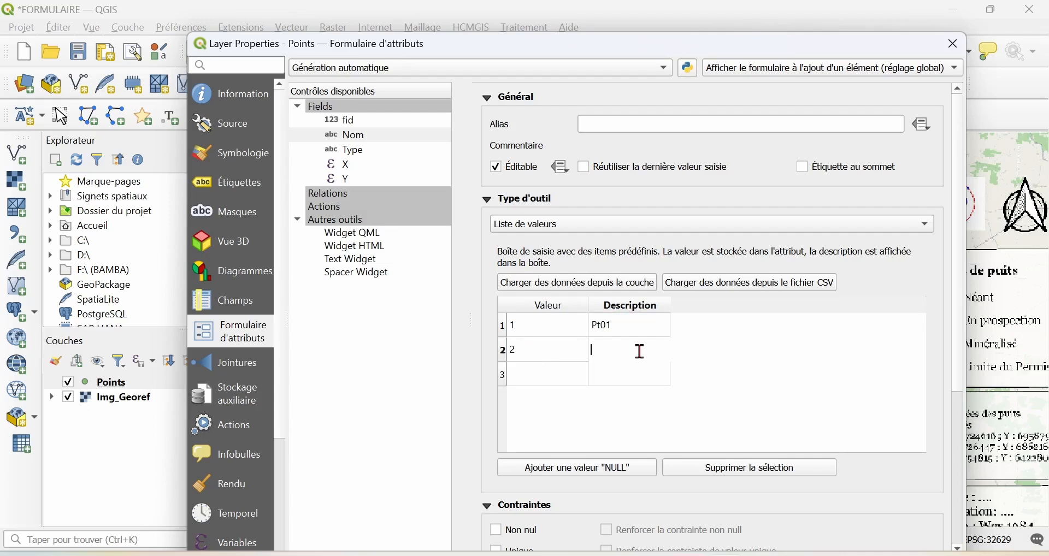
text(Pt02)
- Add value 3 with description Pt03 and value 4 with description Pt04 to the Nom field's value list
click(561, 380)
text(")
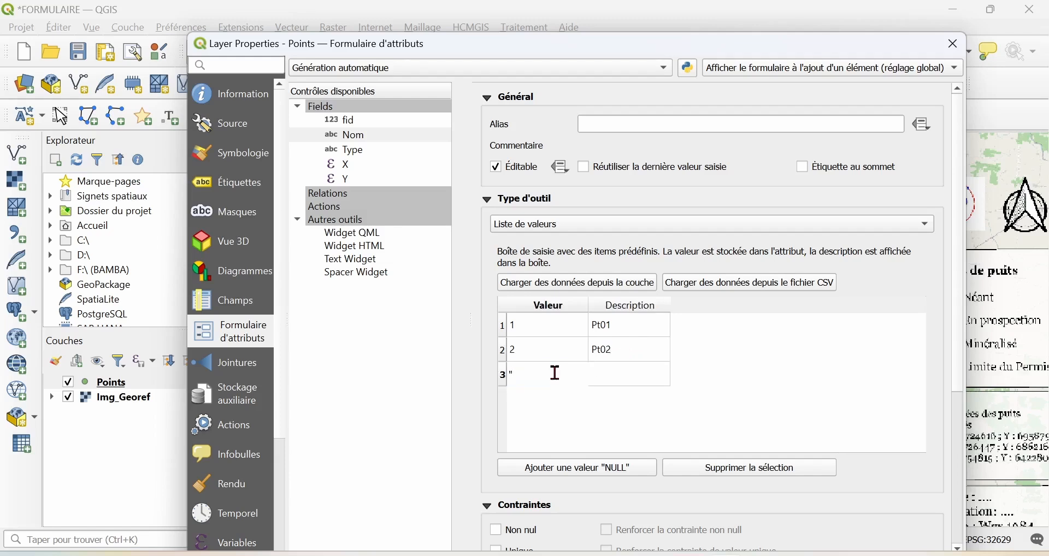
text(3)
click(631, 379)
text(Pt)
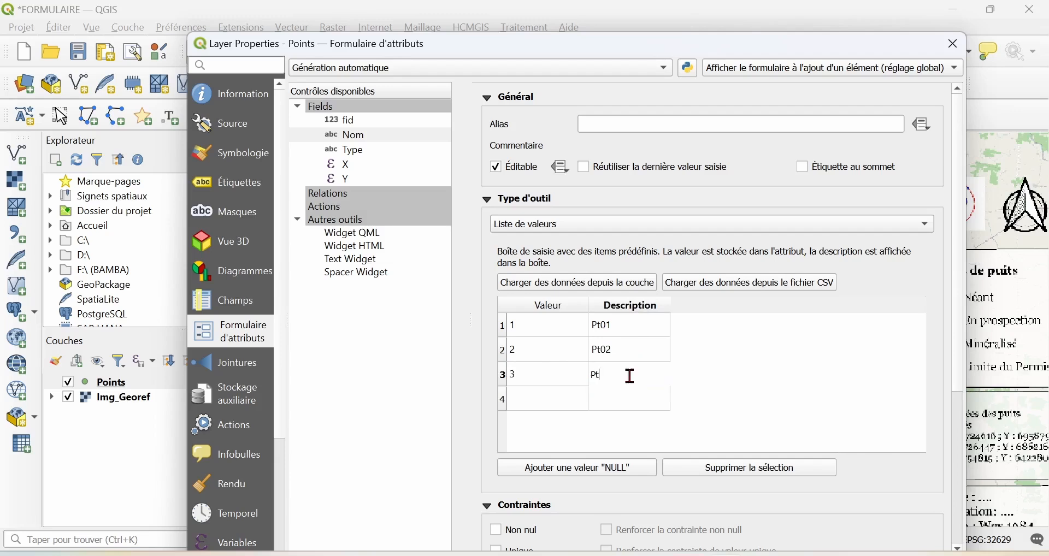
text(03)
click(579, 402)
text(4)
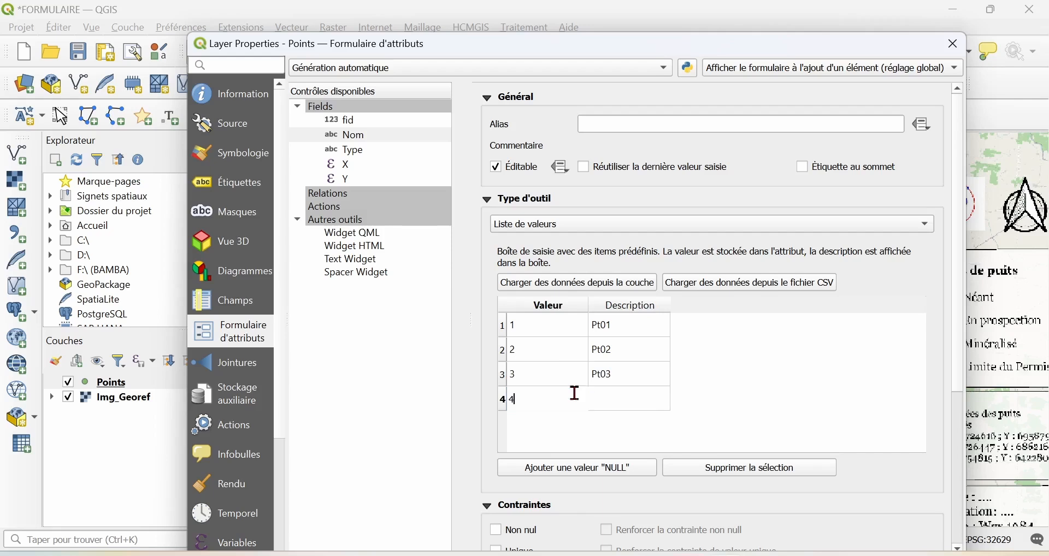
click(609, 402)
text(Pt04)
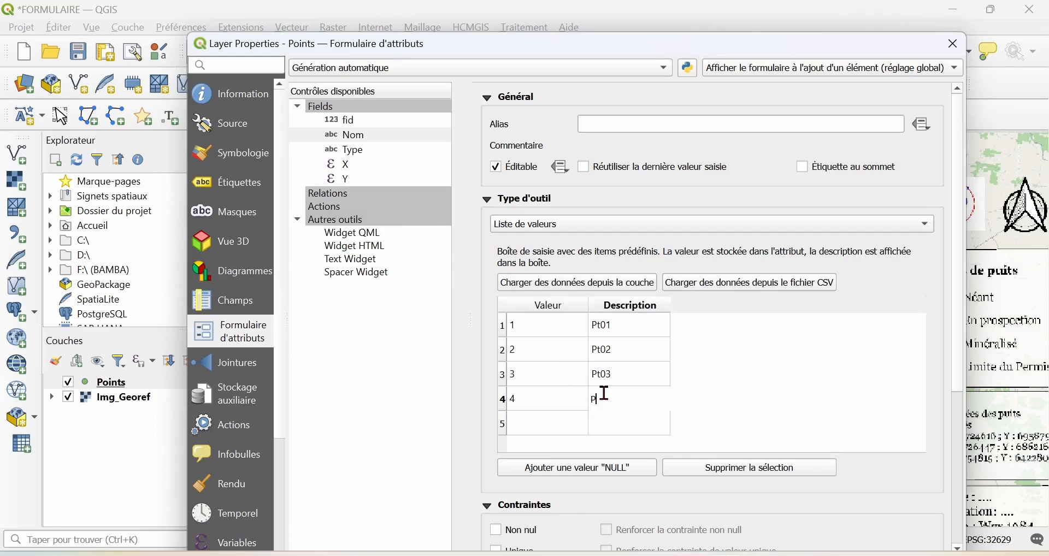
- Add value 5 with the description Pt05 to the Nom field's value list
click(539, 432)
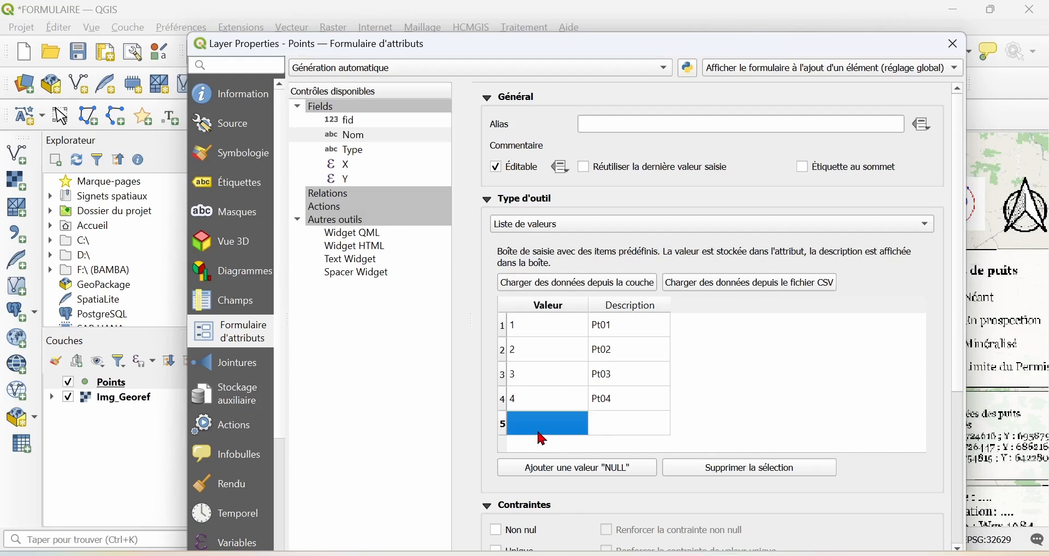
text(5)
key(Tab)
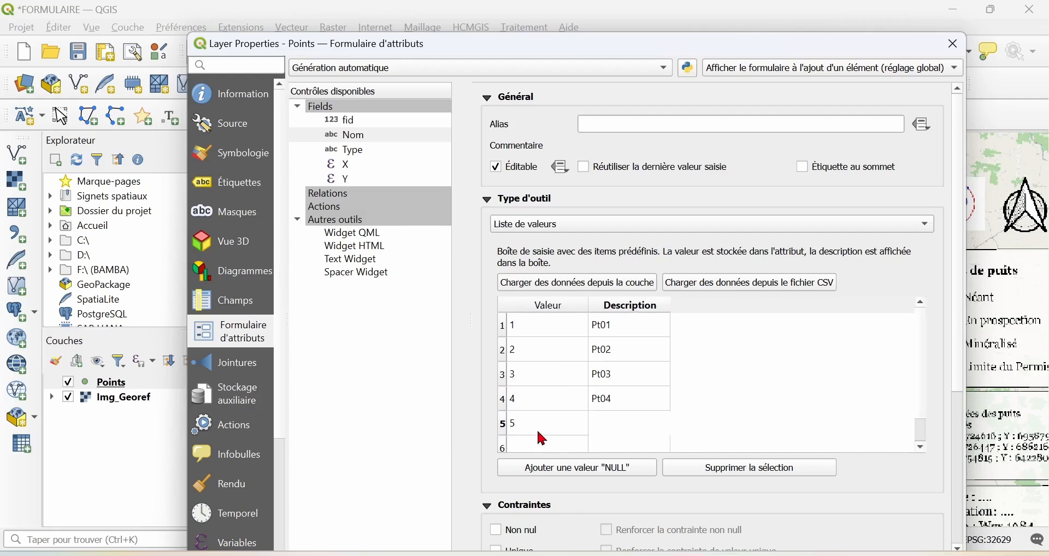
text(Pt05)
scroll(711, 393, down, 5)
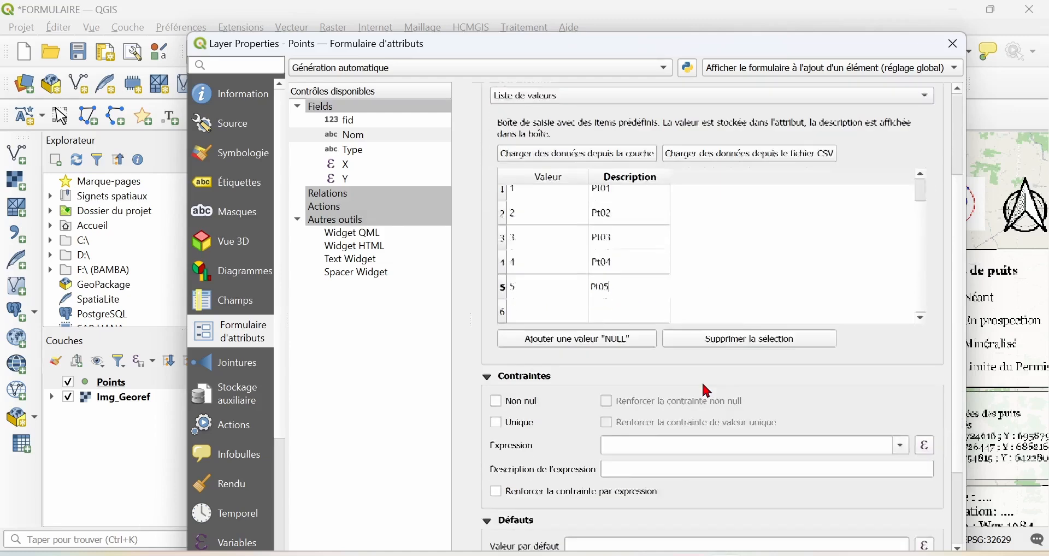
scroll(711, 392, up, 5)
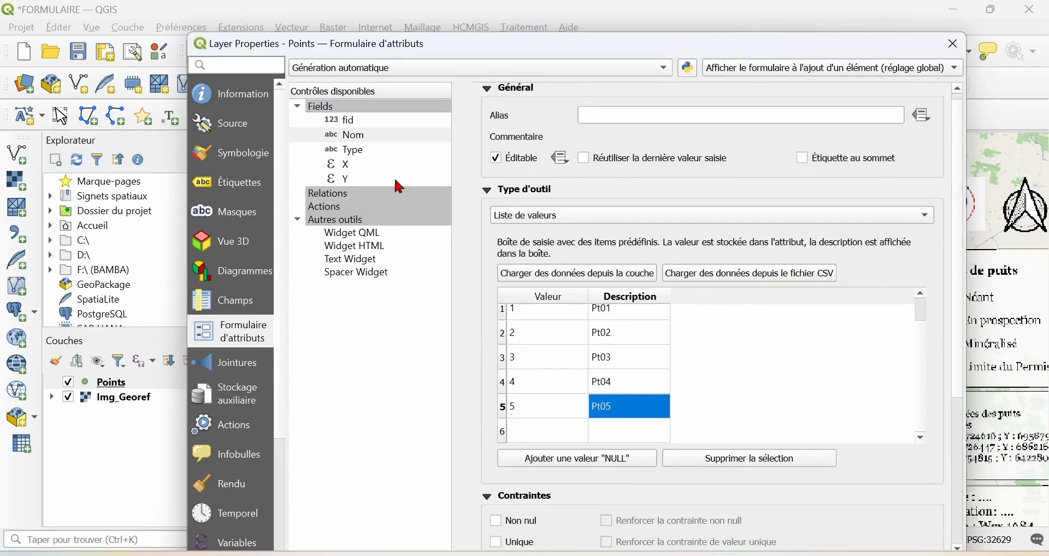
- Set the Type field's form widget type to Liste de valeurs
click(371, 137)
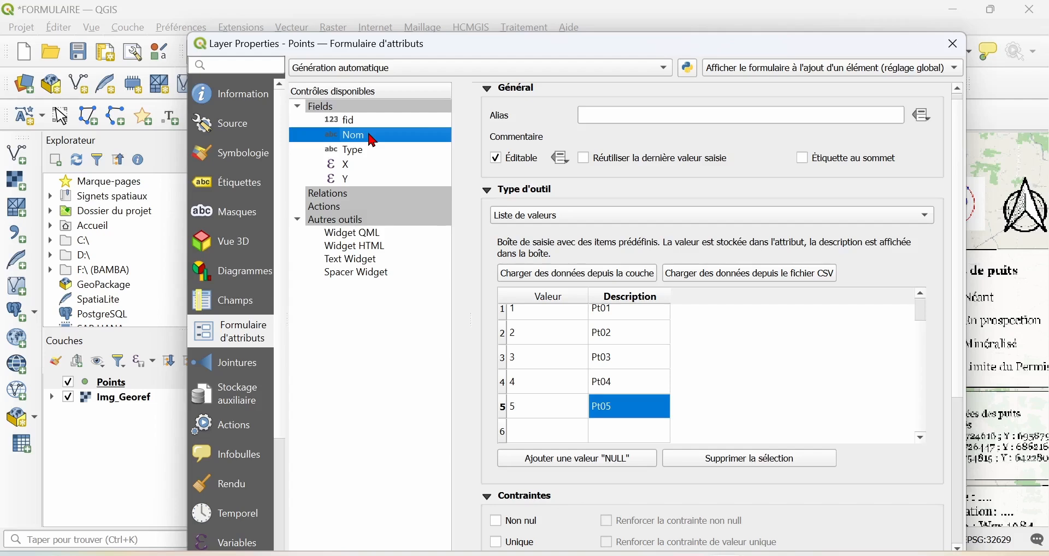
click(367, 152)
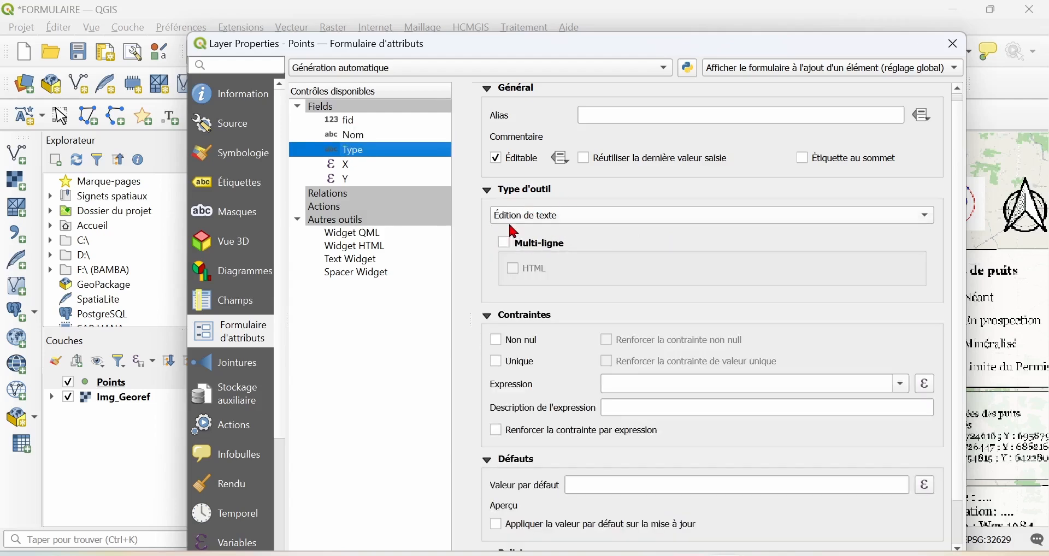
click(546, 217)
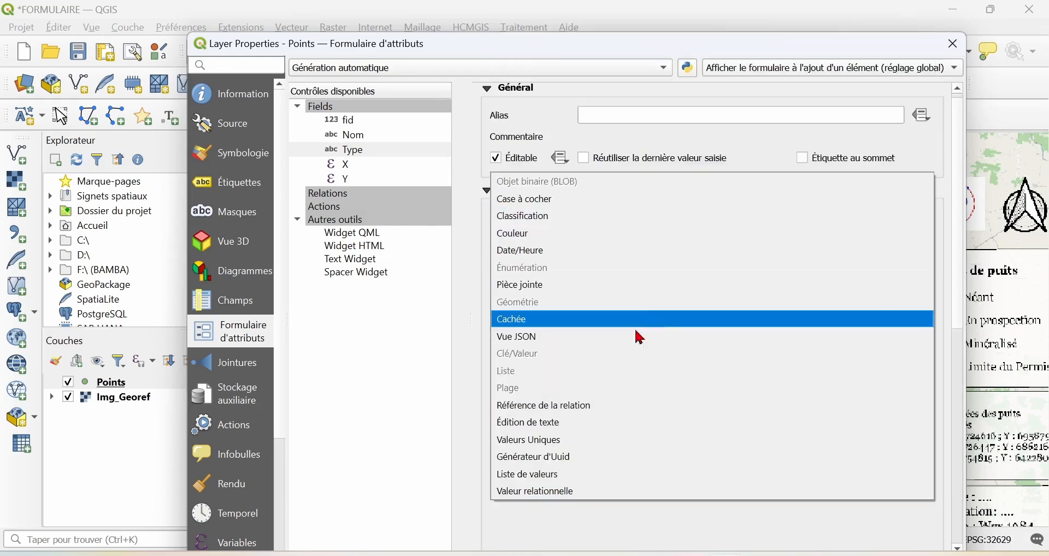
click(571, 479)
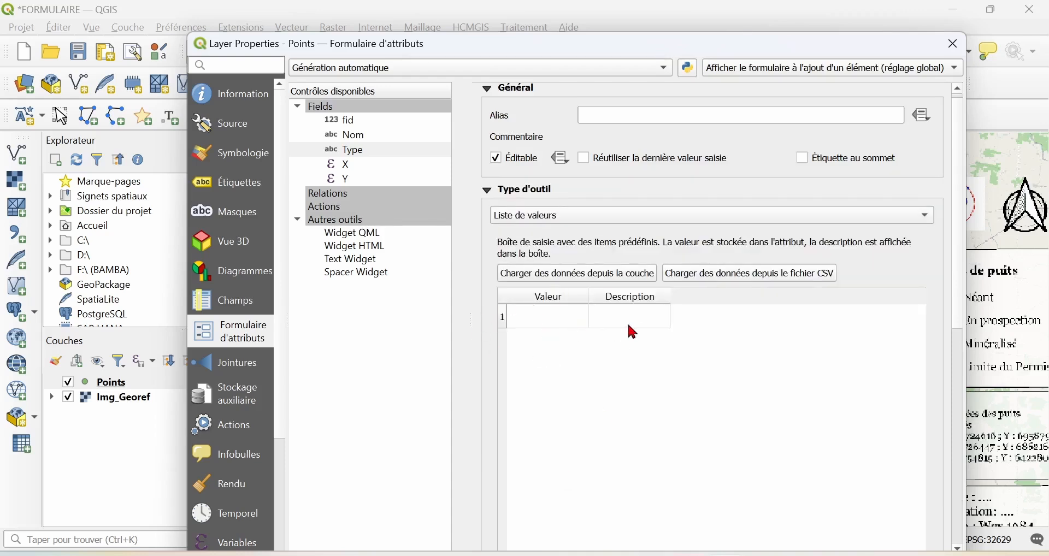
- Enter value 1 with the description Néant in the Type field's value list
click(556, 321)
text(1)
click(612, 328)
text(Néant)
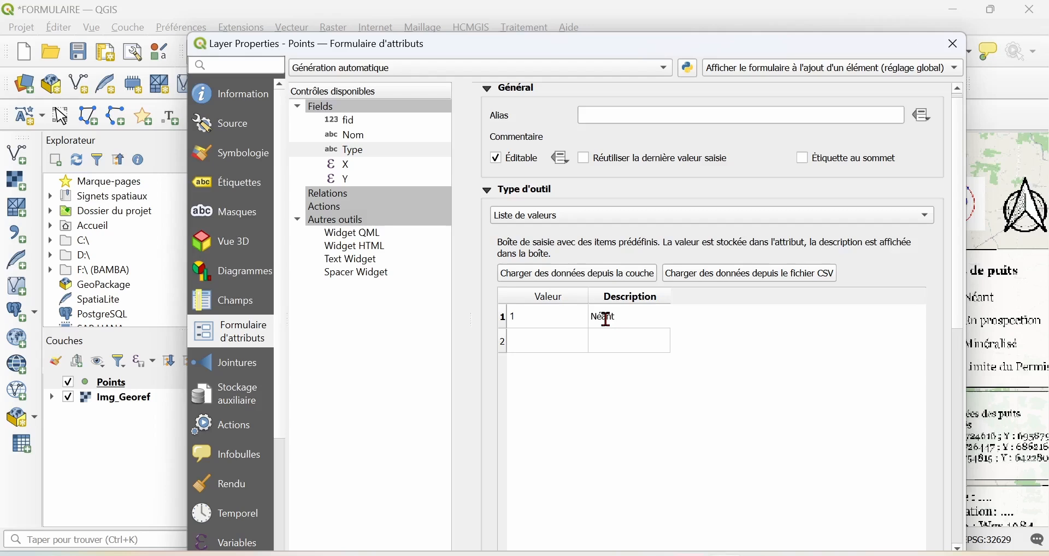
key(Return)
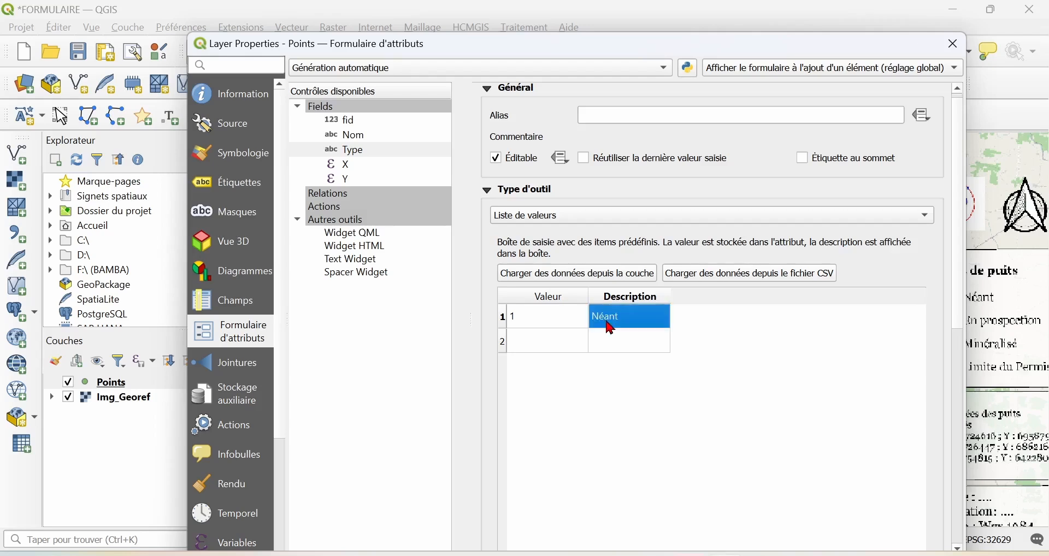
- Add value 2 with the description En prospection to the Type field's value list
click(562, 339)
text(2)
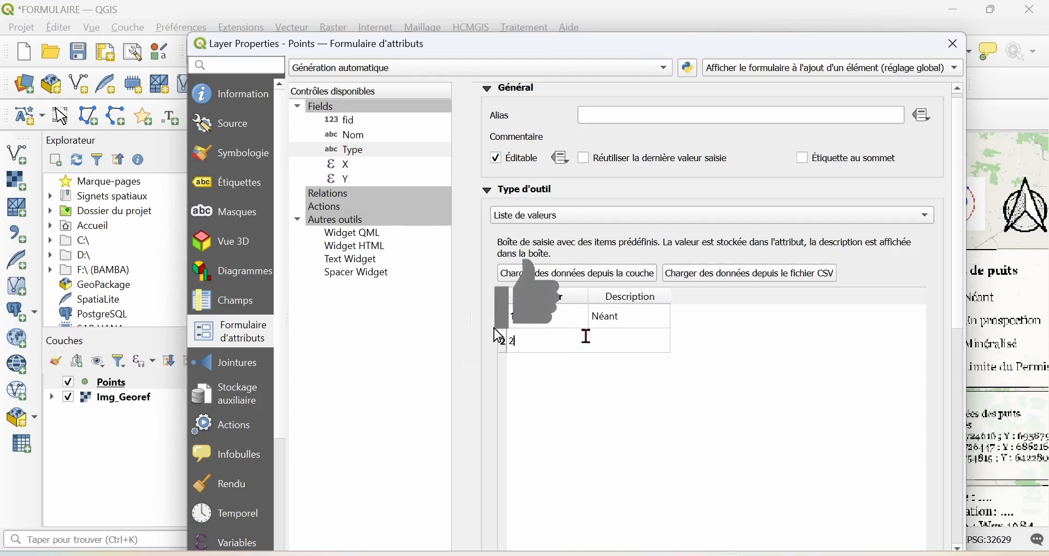
text(En p^ro)
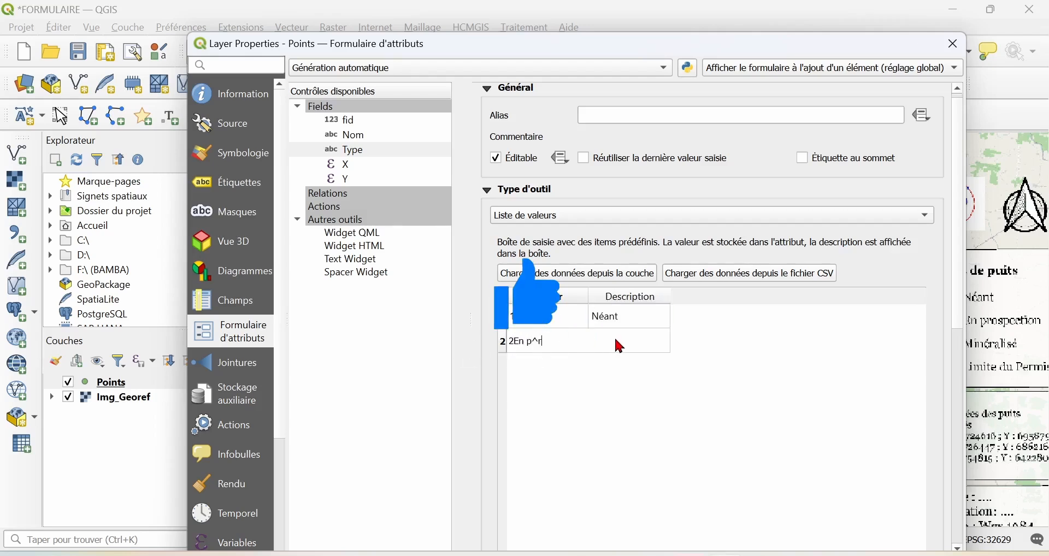
key(BackSpace)
key(BackSpace)
key(BackSpace)
text(t)
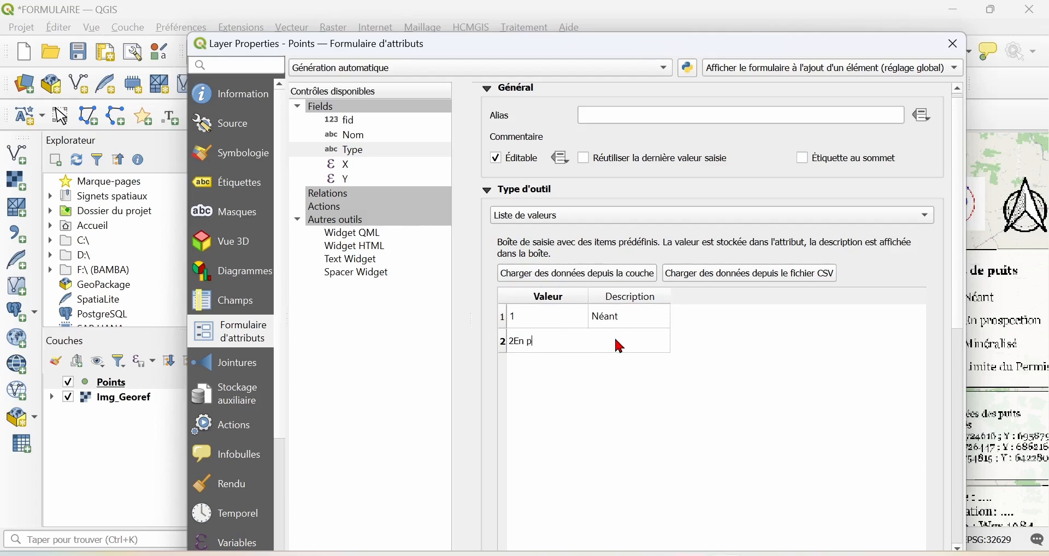
text(r)
key(BackSpace)
key(BackSpace)
text(rospection)
drag(573, 339, 517, 338)
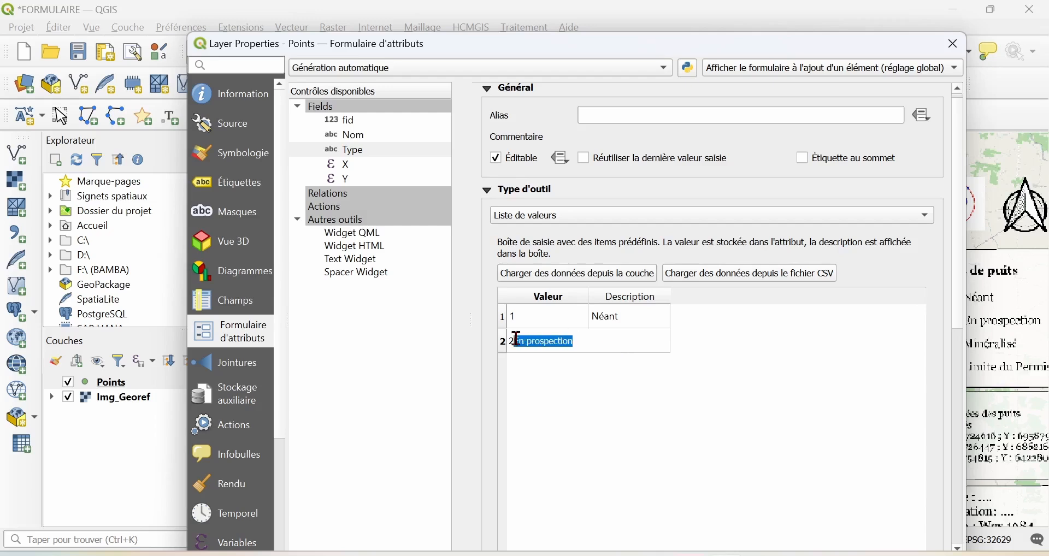
key(ctrl+x)
click(613, 350)
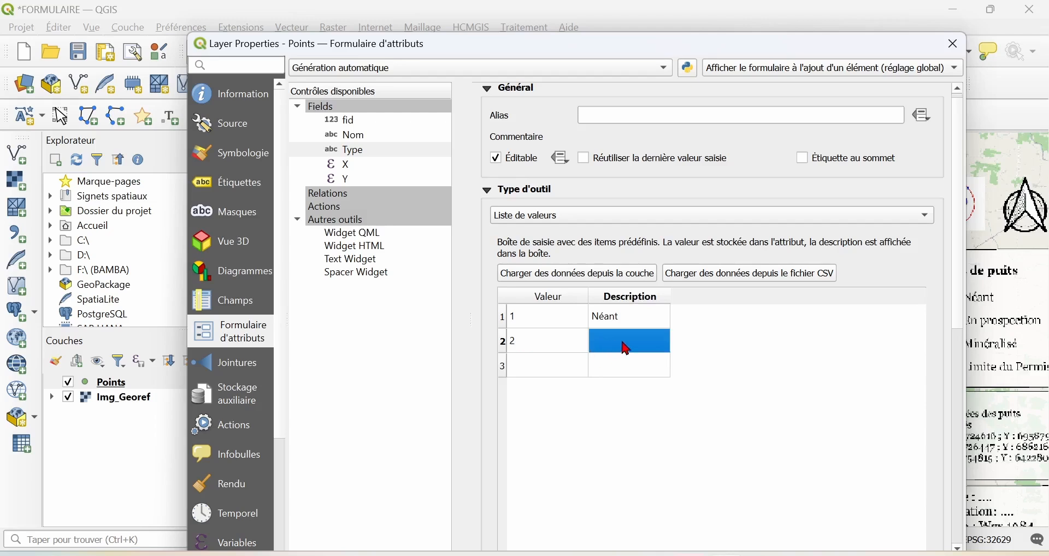
double_click(621, 342)
key(ctrl+v)
- Add value 3 with the description Minéralisé to the Type field's value list
click(553, 378)
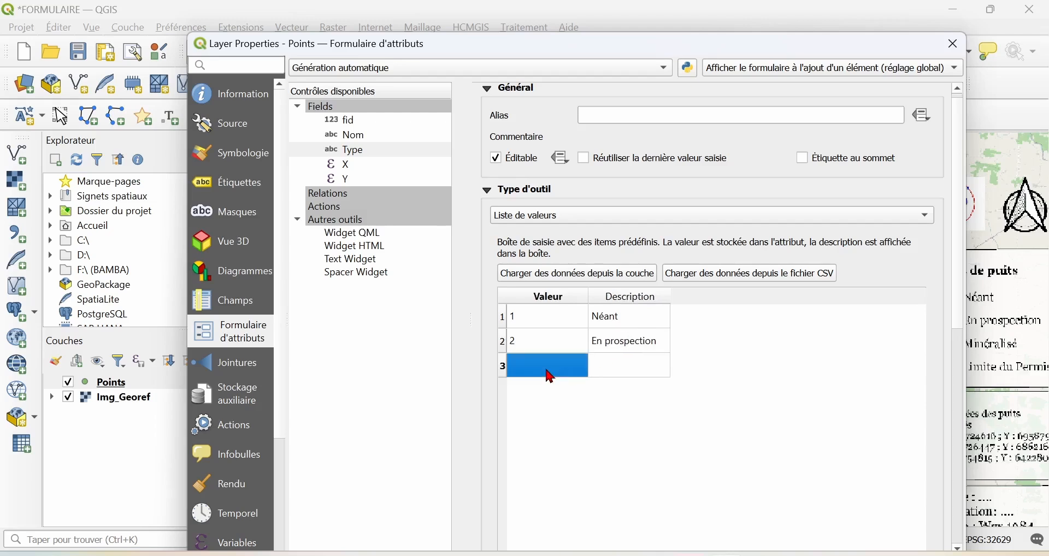
text(3)
key(Tab)
text(M)
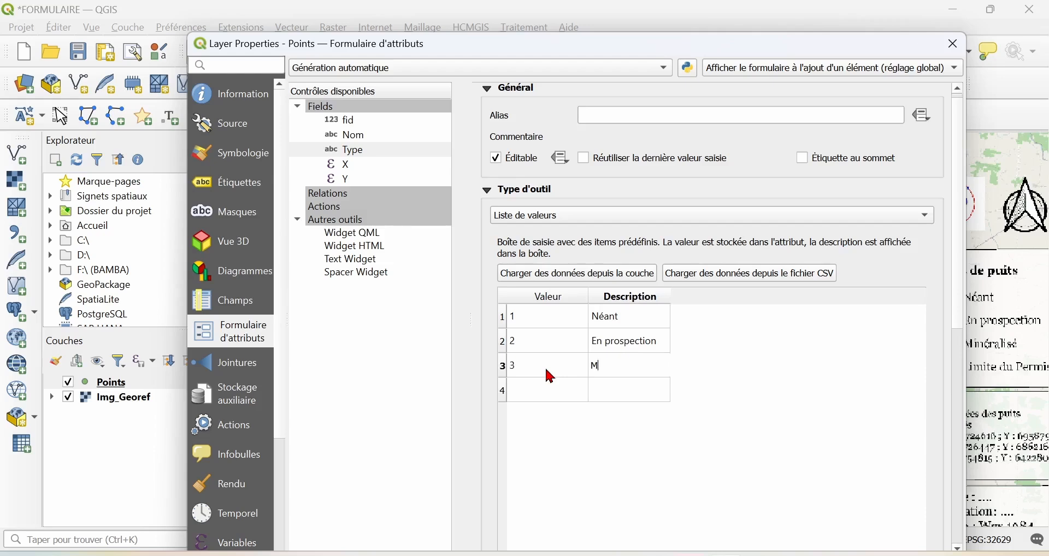
text(inéralisé)
click(739, 416)
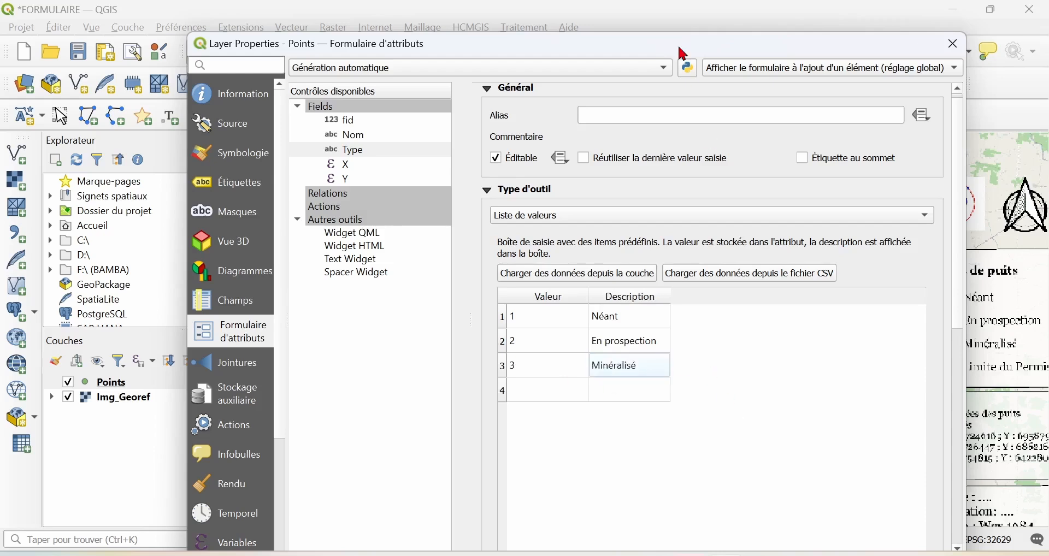
- Apply the attribute form settings and close the Points layer's properties
mouse_move(665, 33)
mouse_down()
mouse_move(682, 170)
mouse_move(665, 40)
mouse_up()
click(858, 405)
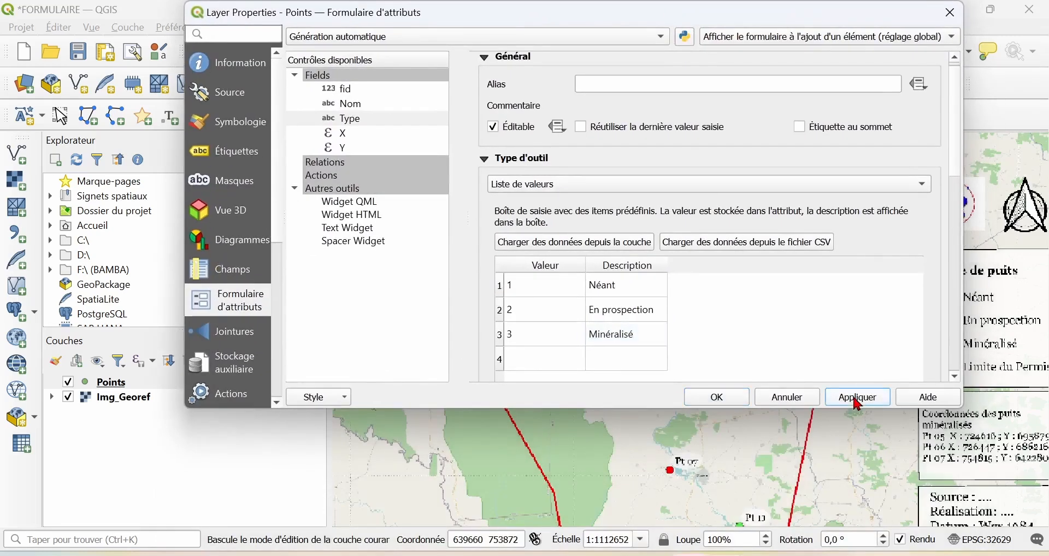
click(724, 404)
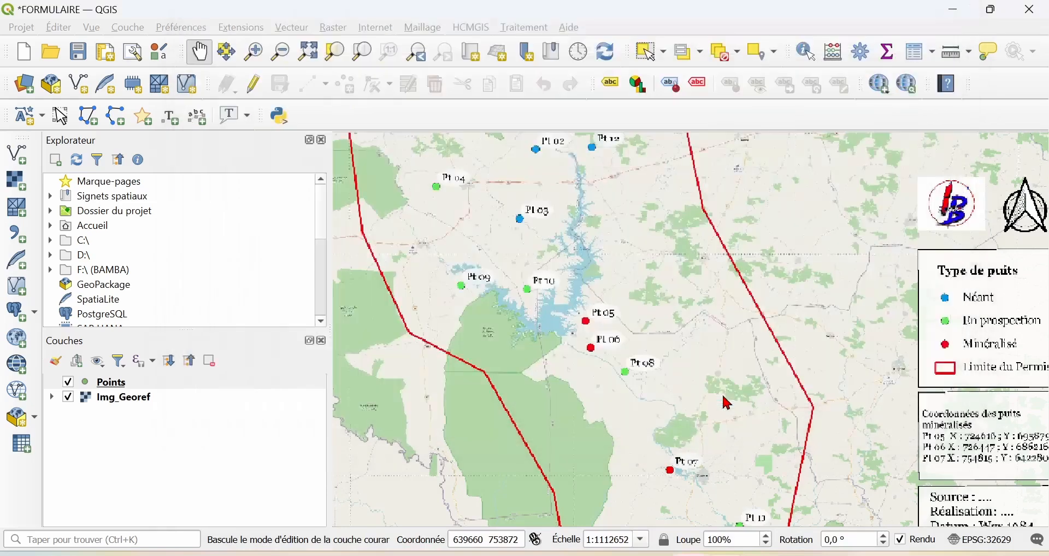
- Put the Points layer into editing mode and activate the Add Point Feature tool for digitising wells
drag(633, 284, 692, 345)
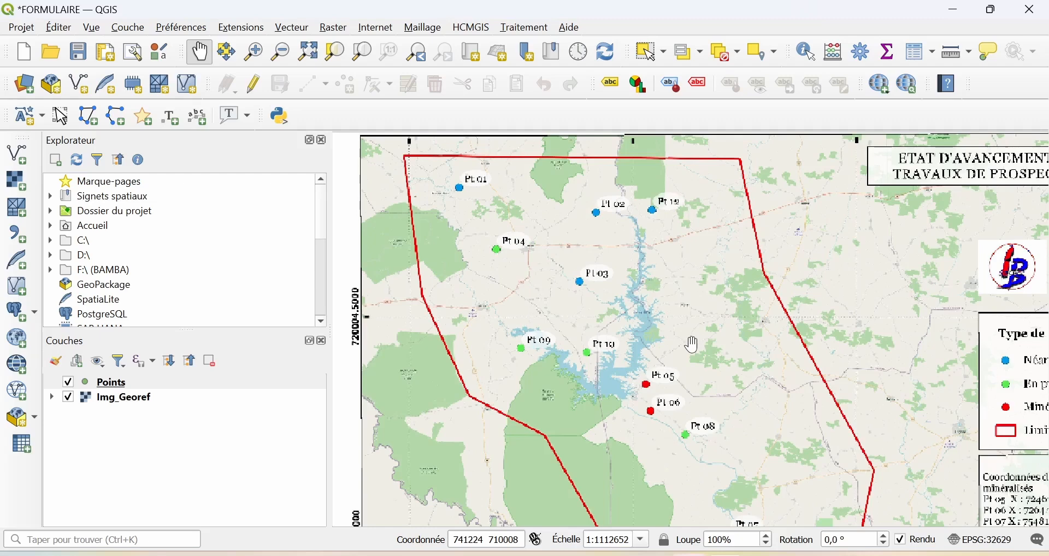
scroll(693, 342, up, 1)
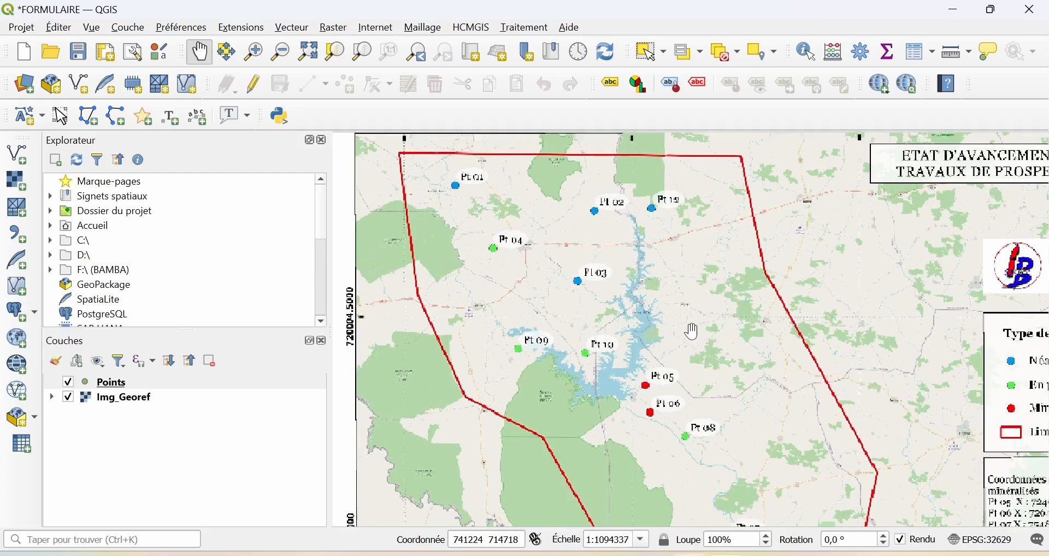
drag(671, 301, 741, 329)
scroll(519, 196, up, 4)
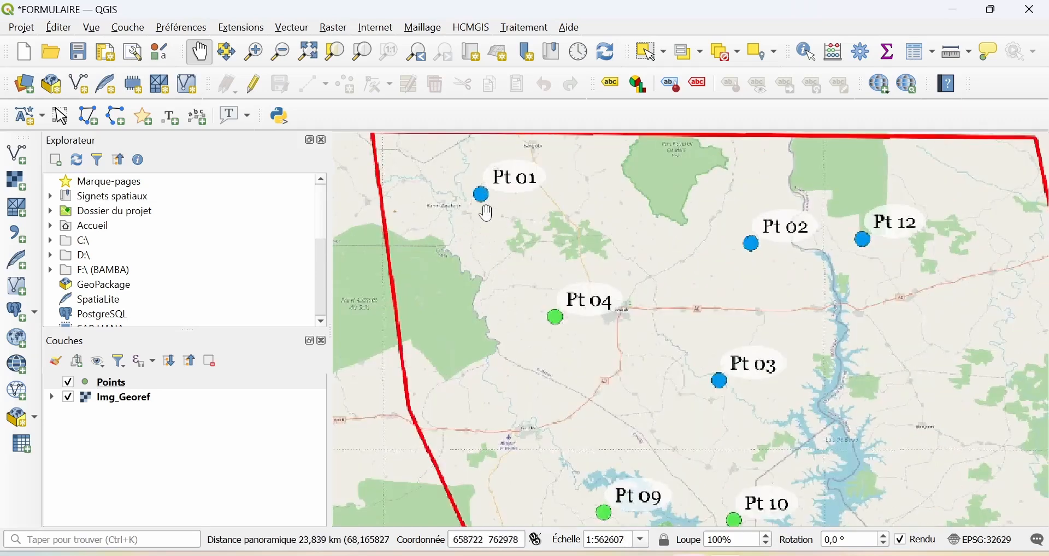
click(140, 387)
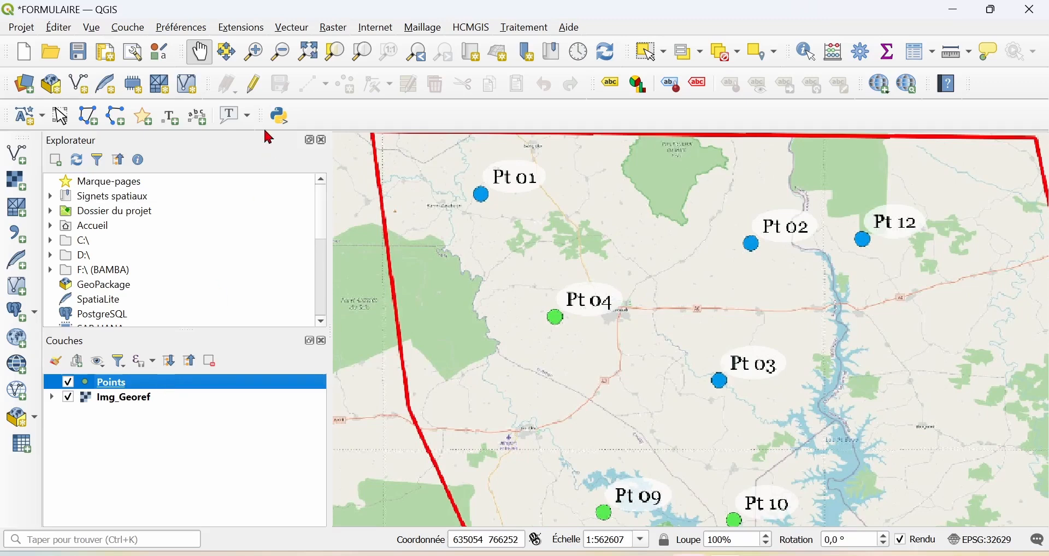
click(257, 85)
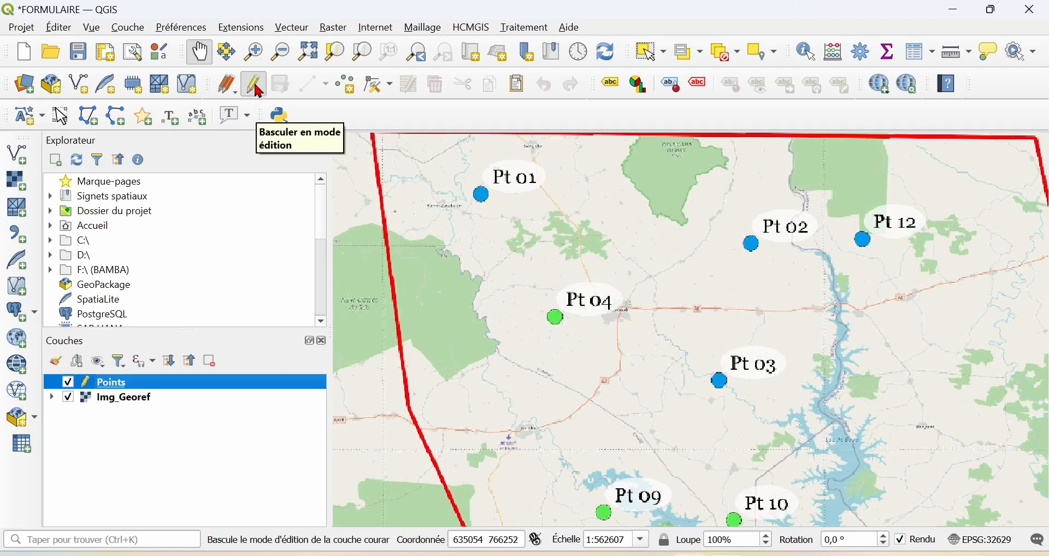
click(357, 97)
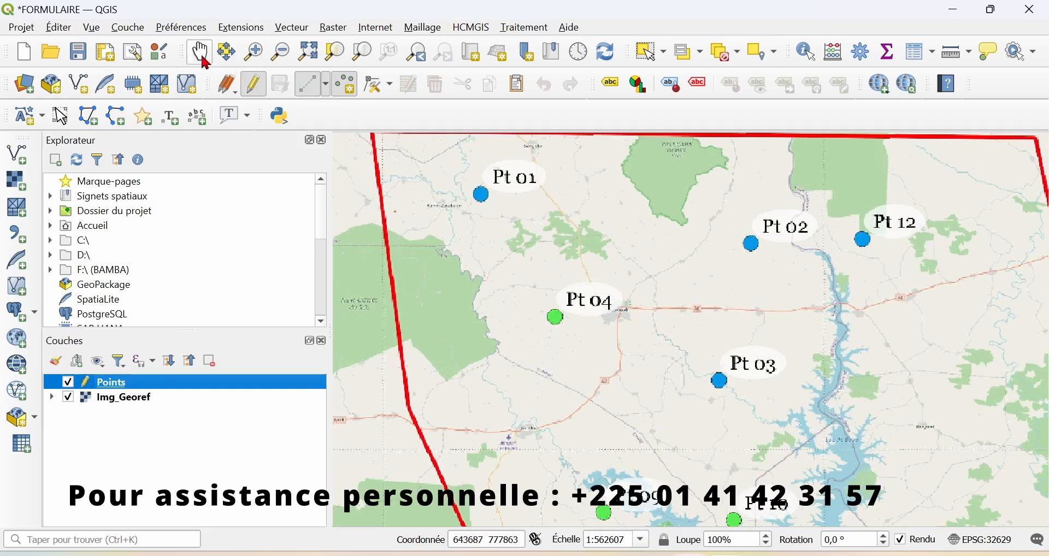
- Check the well types in the map legend and place a point on well Pt 01
click(201, 52)
drag(854, 350, 353, 312)
drag(768, 390, 504, 270)
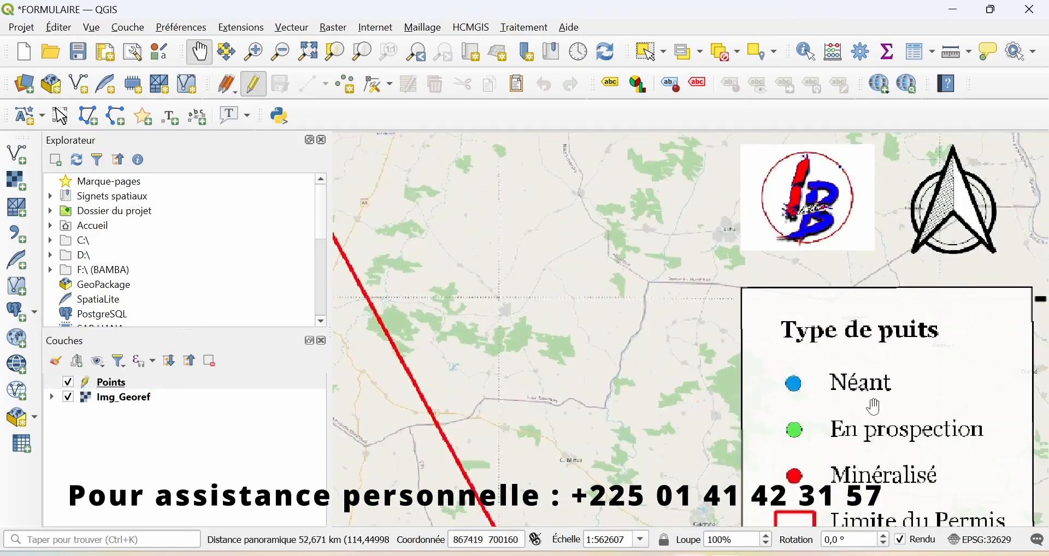
drag(529, 325, 1041, 445)
drag(494, 293, 804, 429)
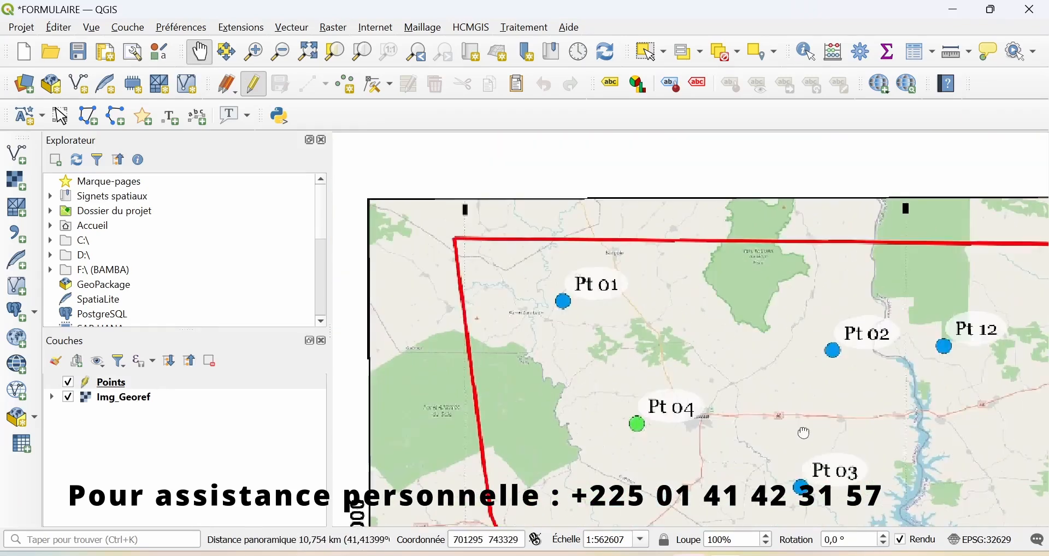
click(346, 85)
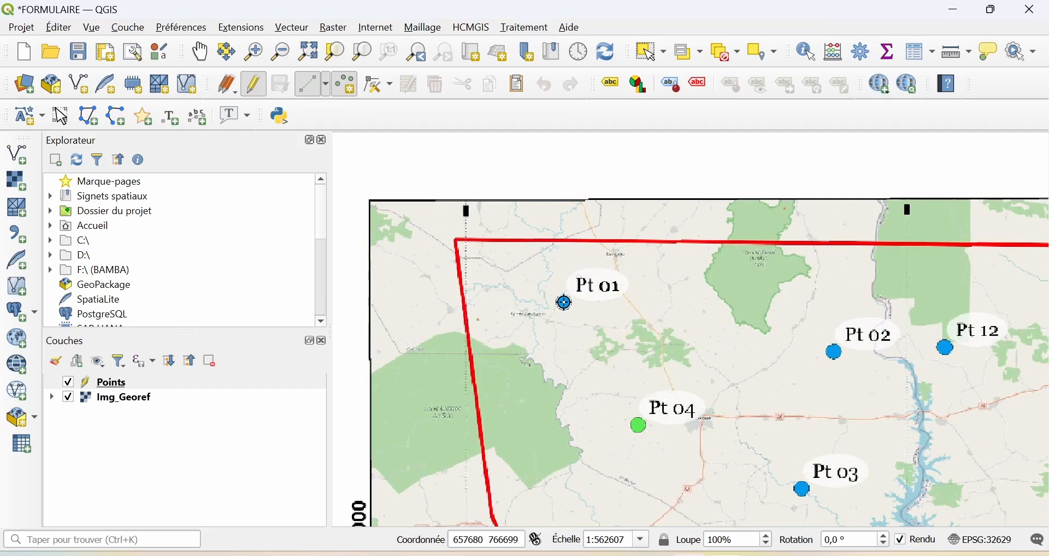
click(565, 304)
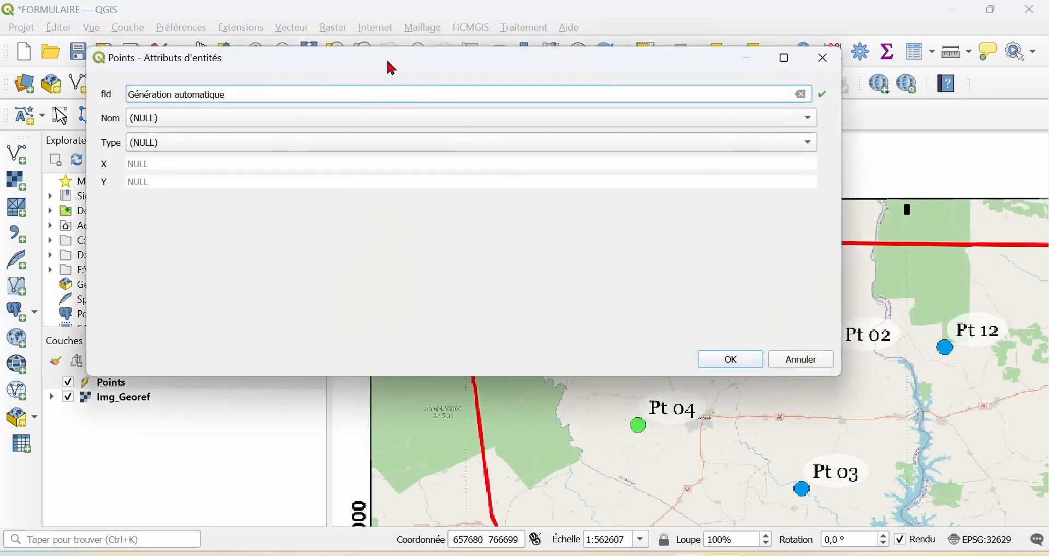
- Set the new point's Nom to Pt01 and Type to Néant, and save the feature form
drag(389, 60, 530, 212)
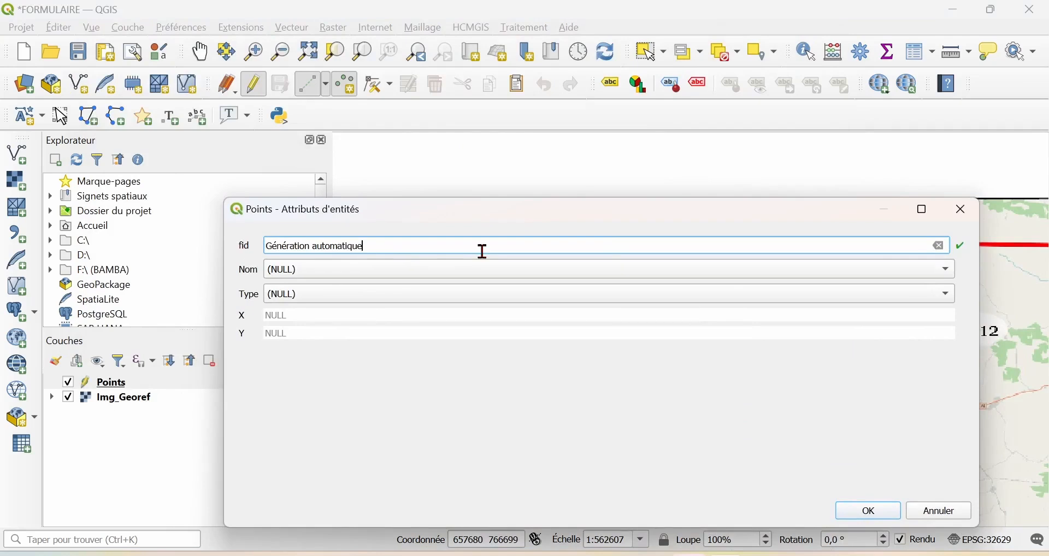
click(320, 274)
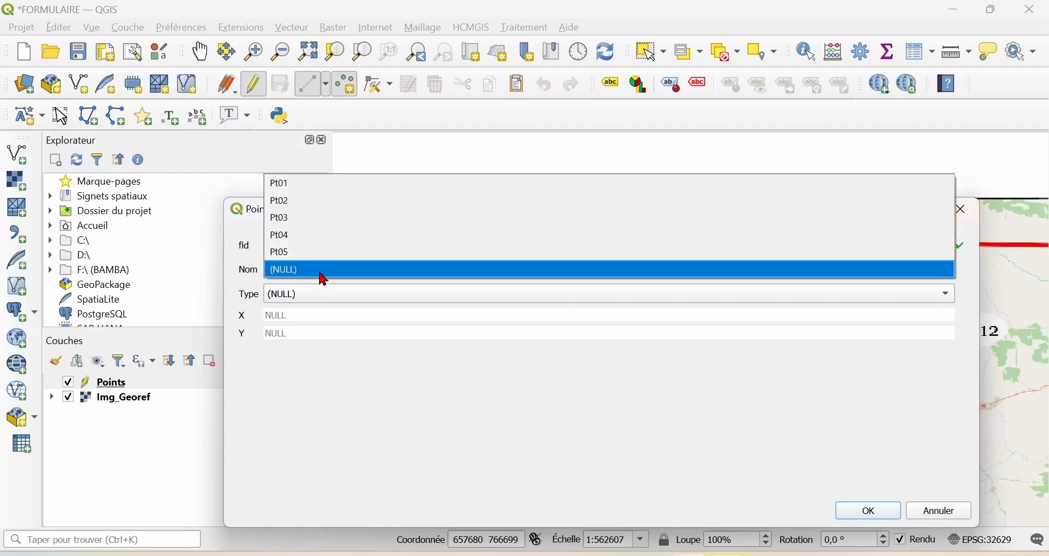
click(291, 189)
click(326, 274)
click(326, 273)
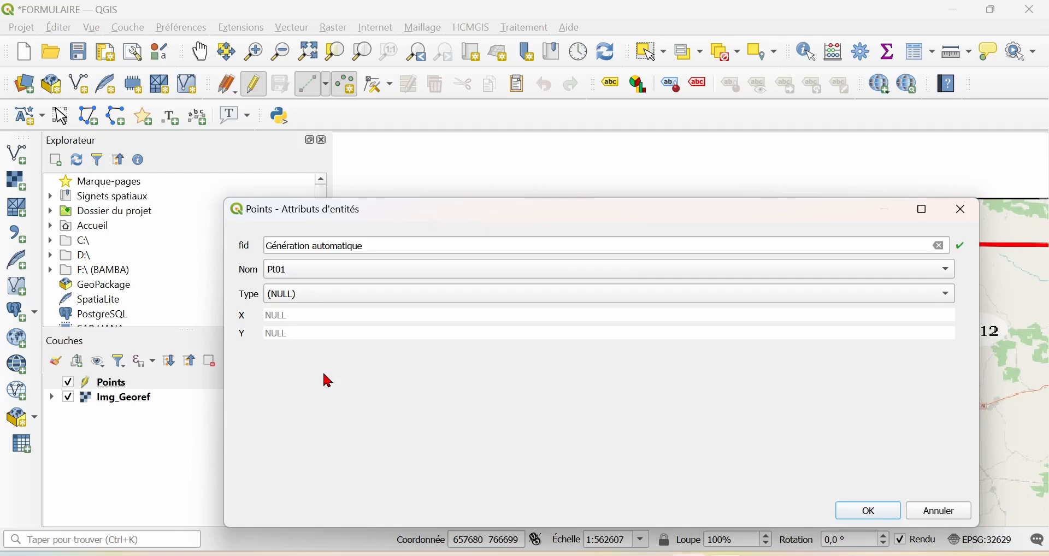
click(315, 299)
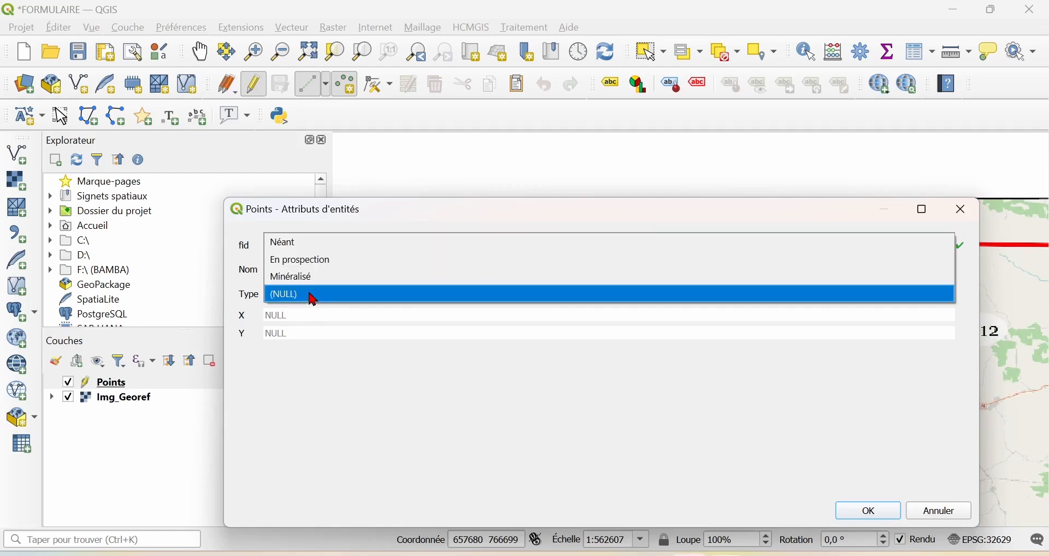
click(340, 247)
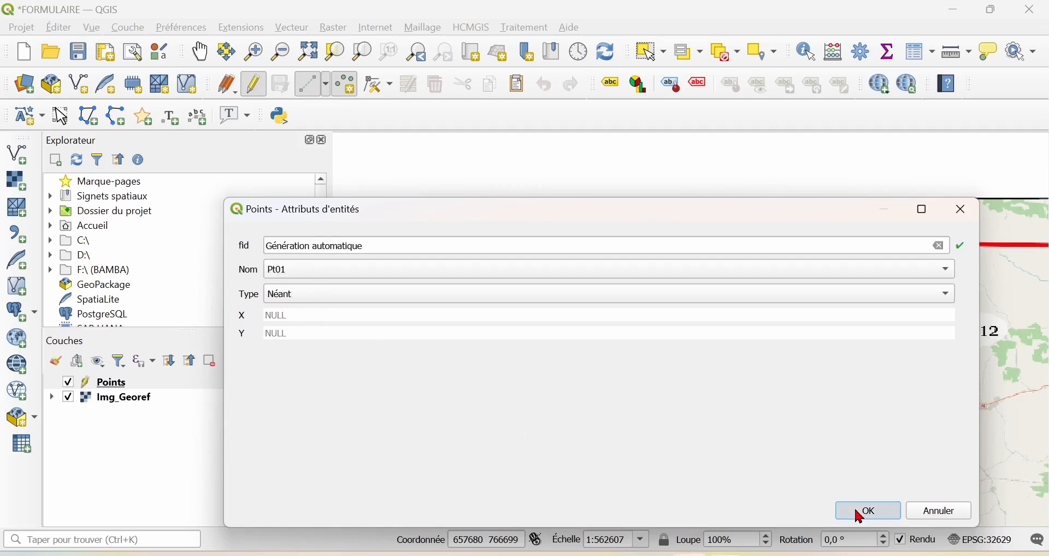
click(862, 517)
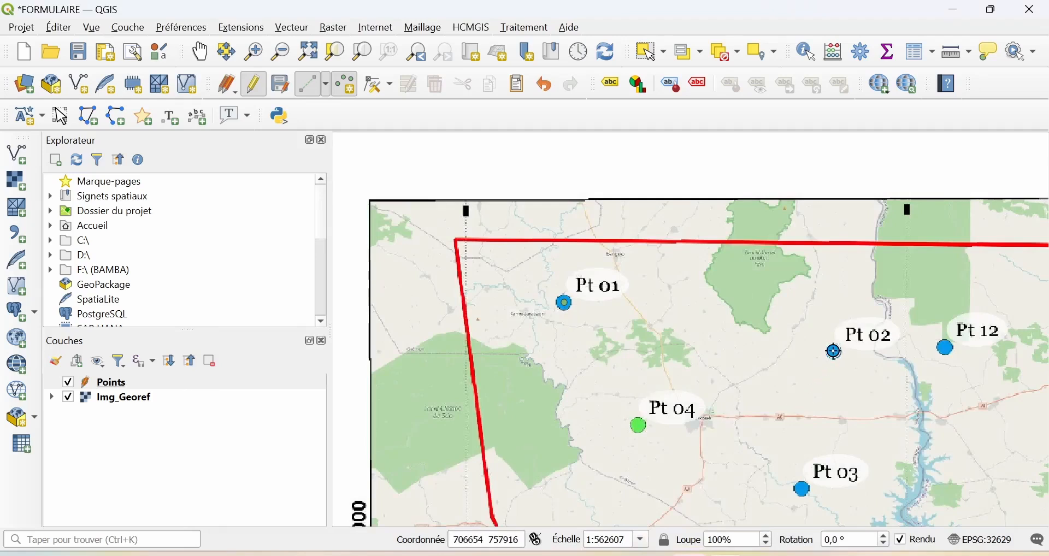
- Add a point on well Pt 02 with Nom Pt02 and Type Néant
click(835, 352)
click(353, 269)
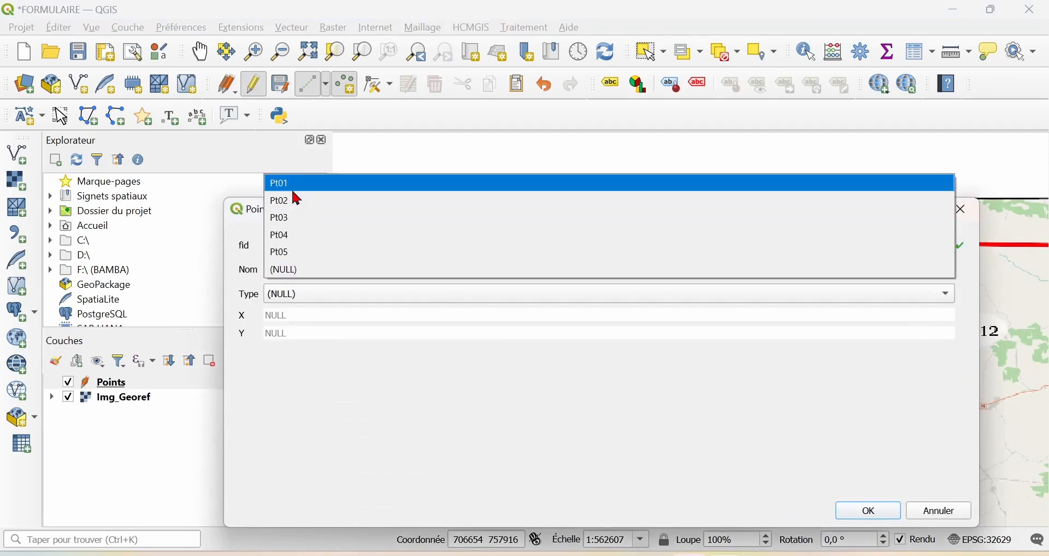
click(297, 202)
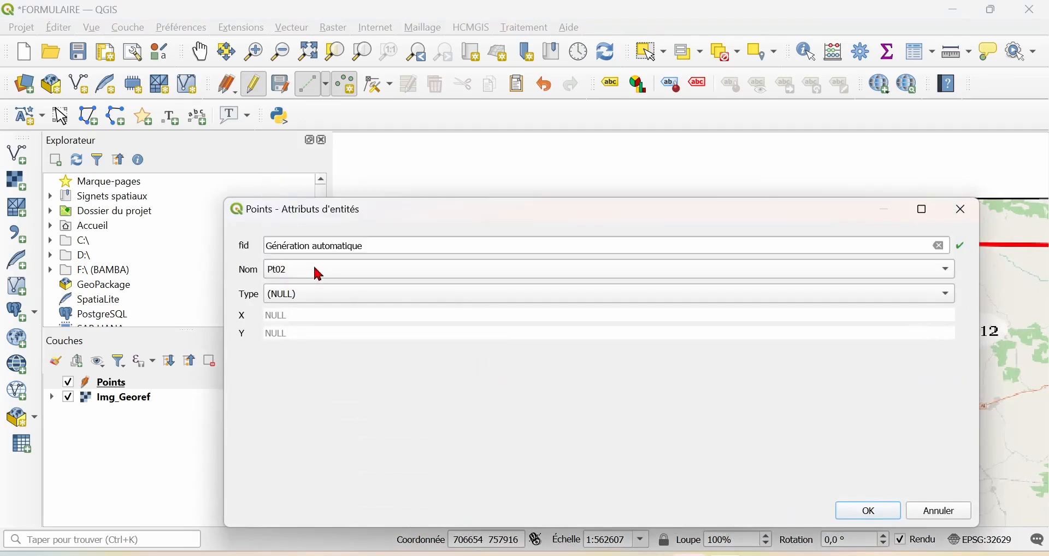
click(319, 289)
click(296, 240)
click(851, 517)
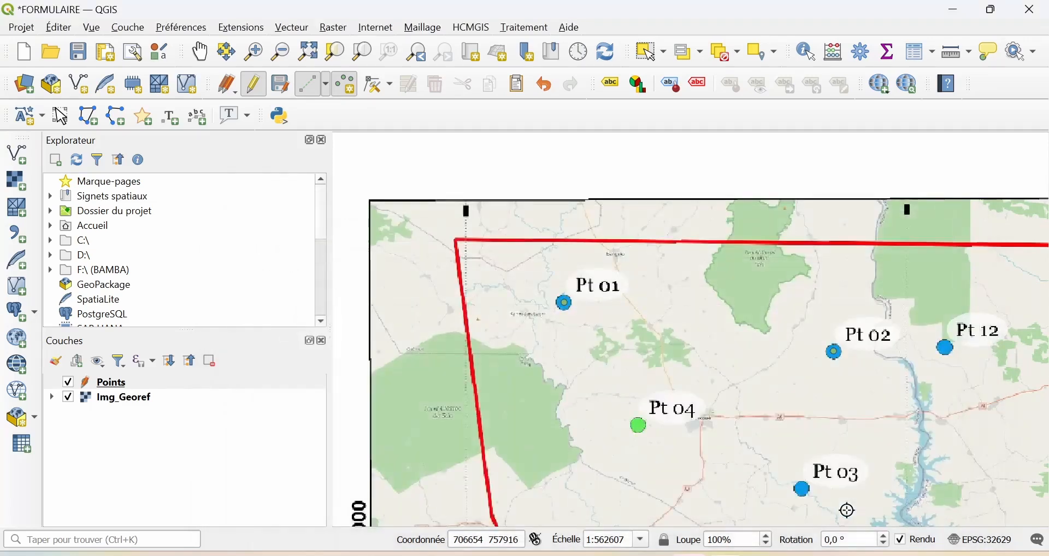
- Add a point on well Pt 03 with Nom Pt03 and Type Néant
click(807, 491)
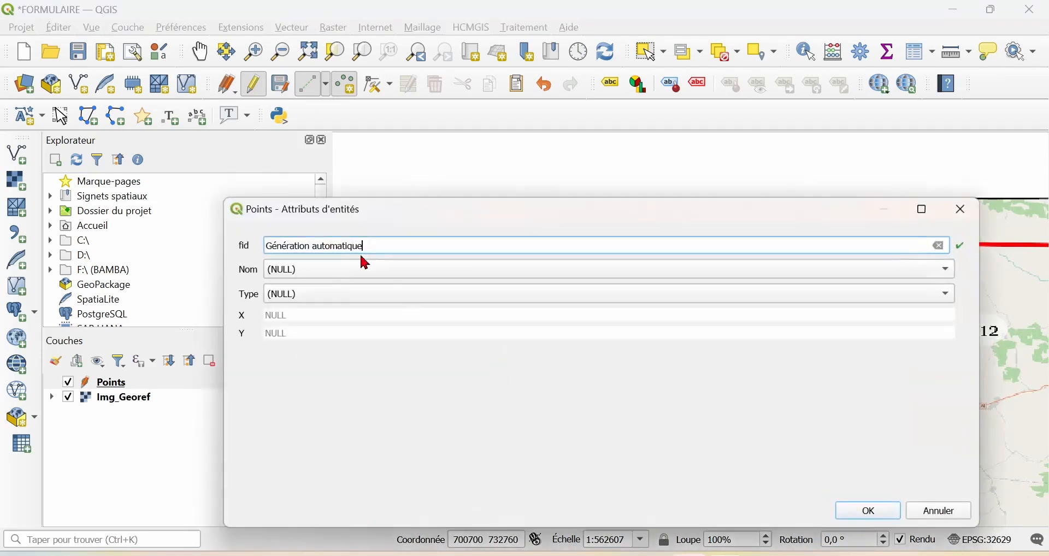
click(334, 268)
click(303, 219)
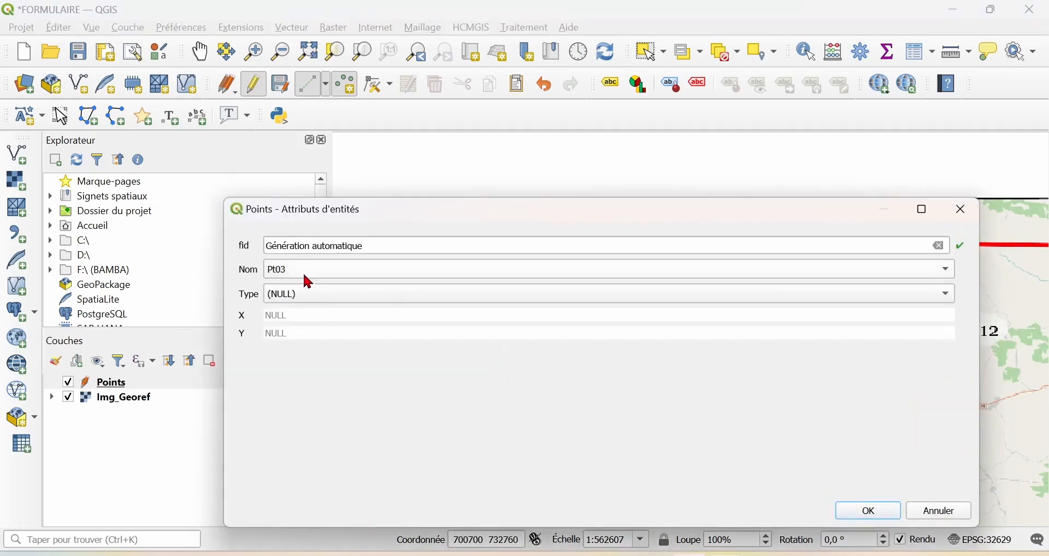
click(311, 295)
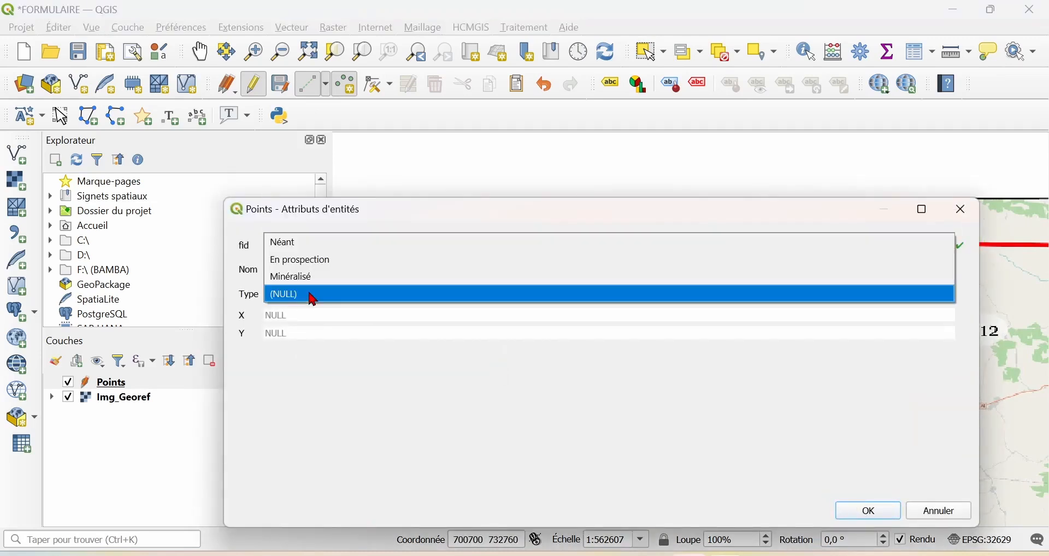
click(288, 244)
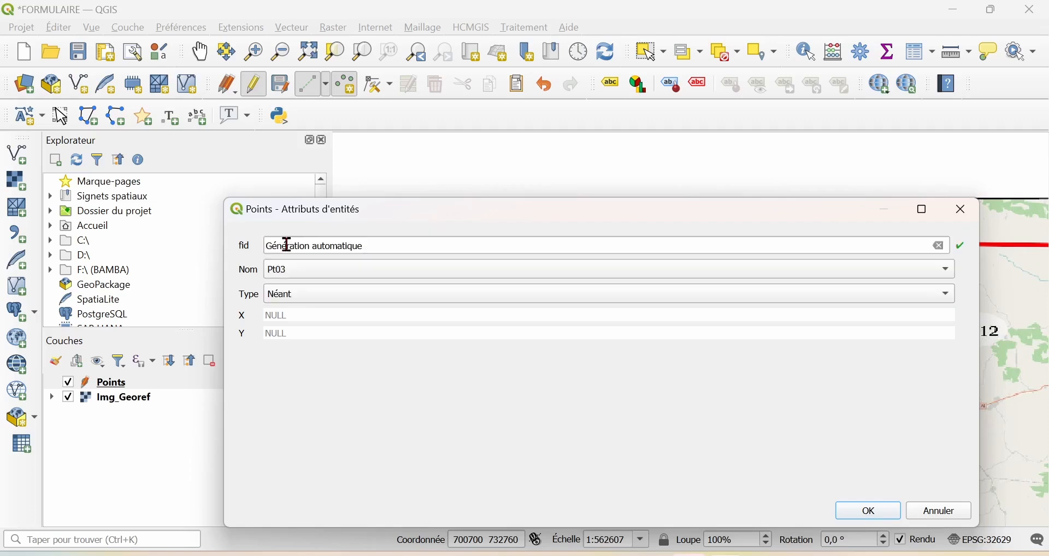
click(848, 516)
- Add a point on well Pt 04 with Nom Pt04 and Type En prospection
click(200, 52)
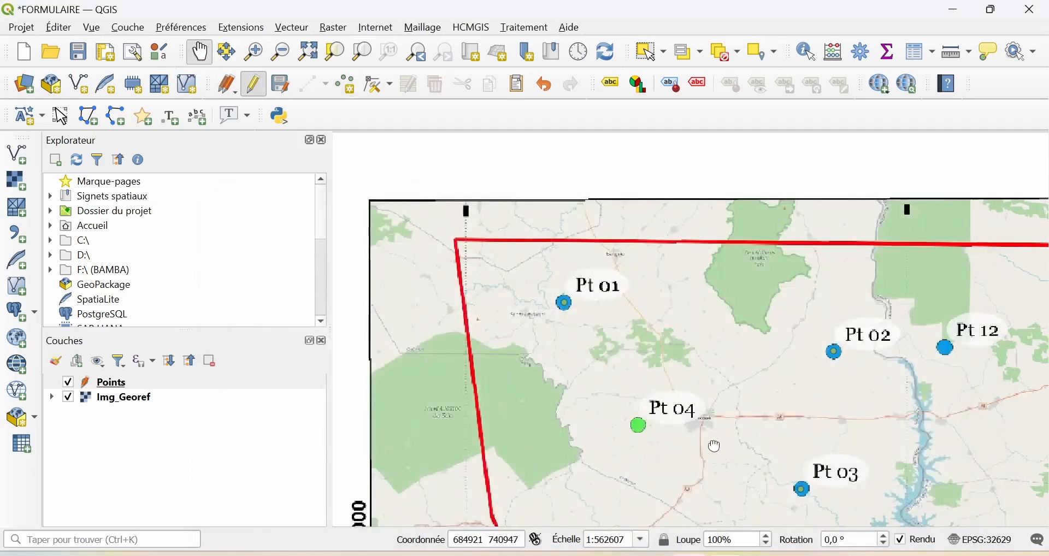
drag(715, 440, 519, 165)
drag(701, 325, 734, 347)
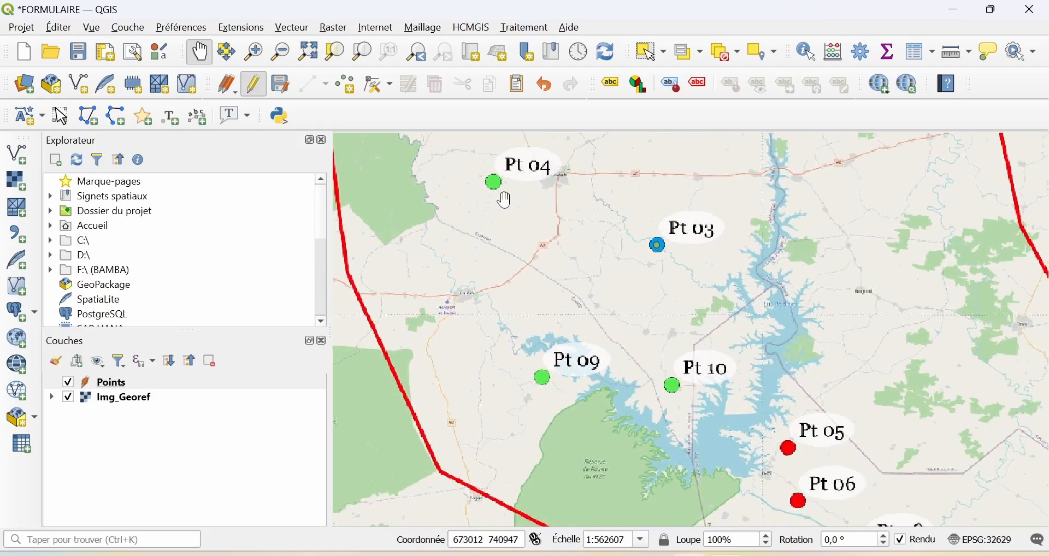
click(353, 89)
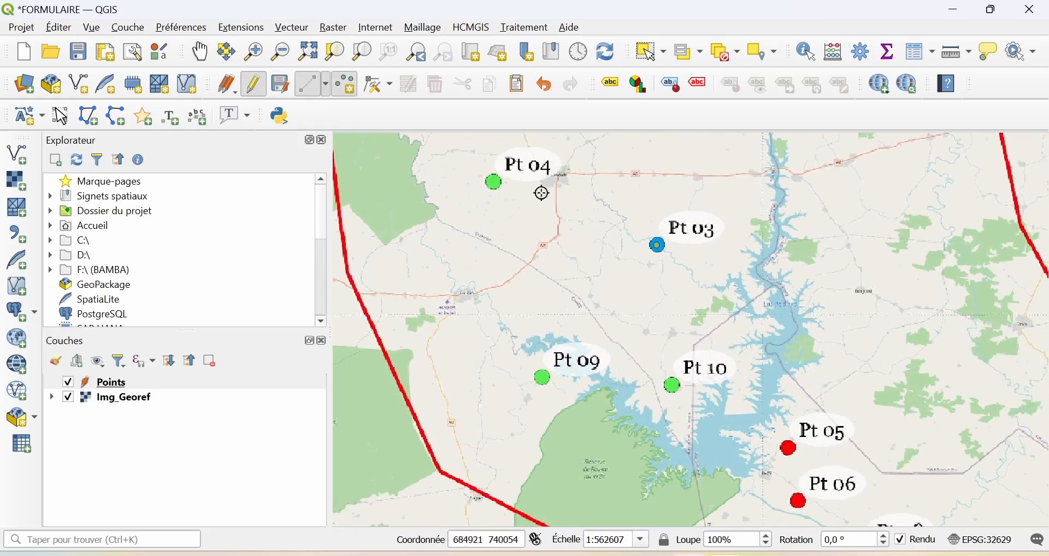
click(494, 182)
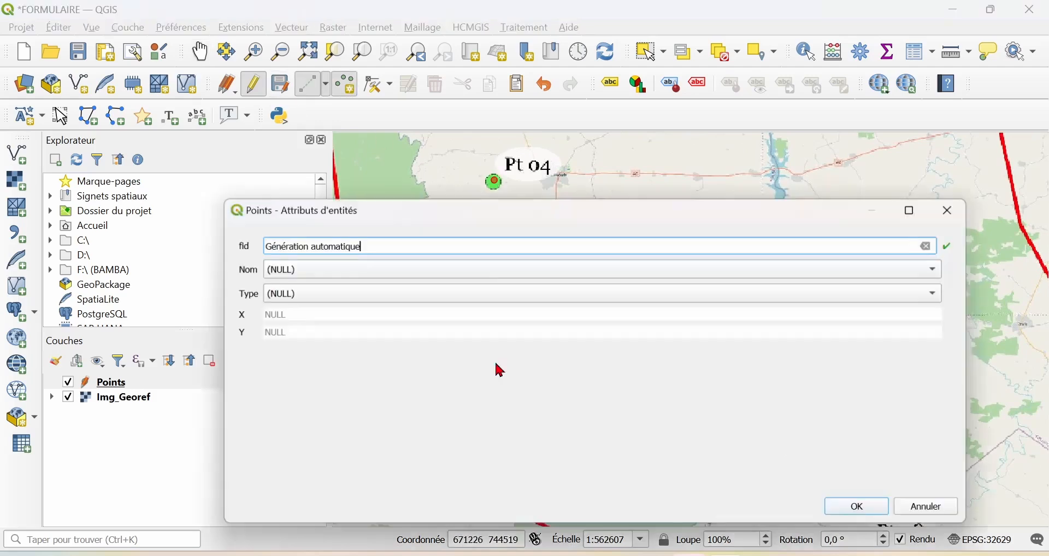
click(370, 274)
click(304, 236)
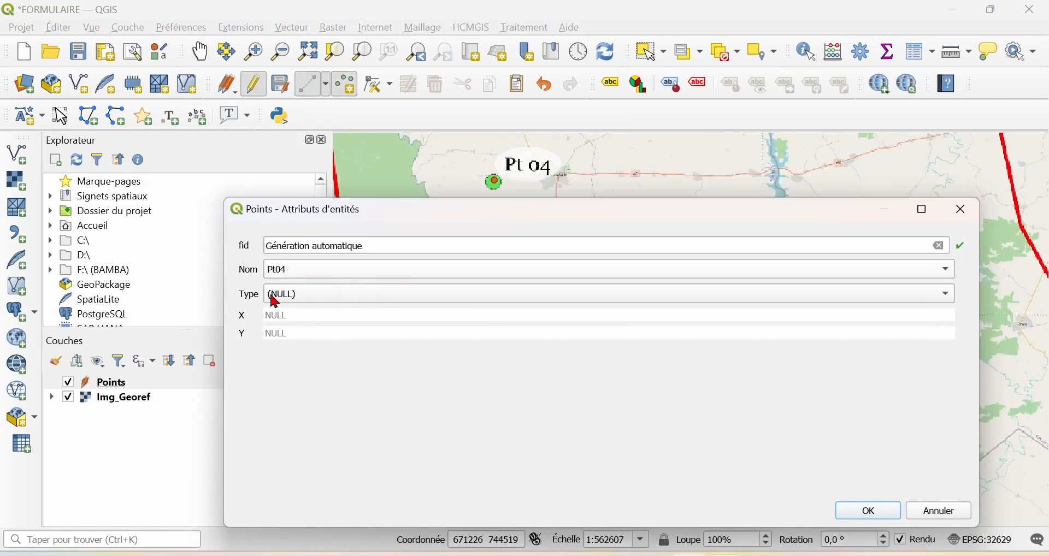
click(300, 300)
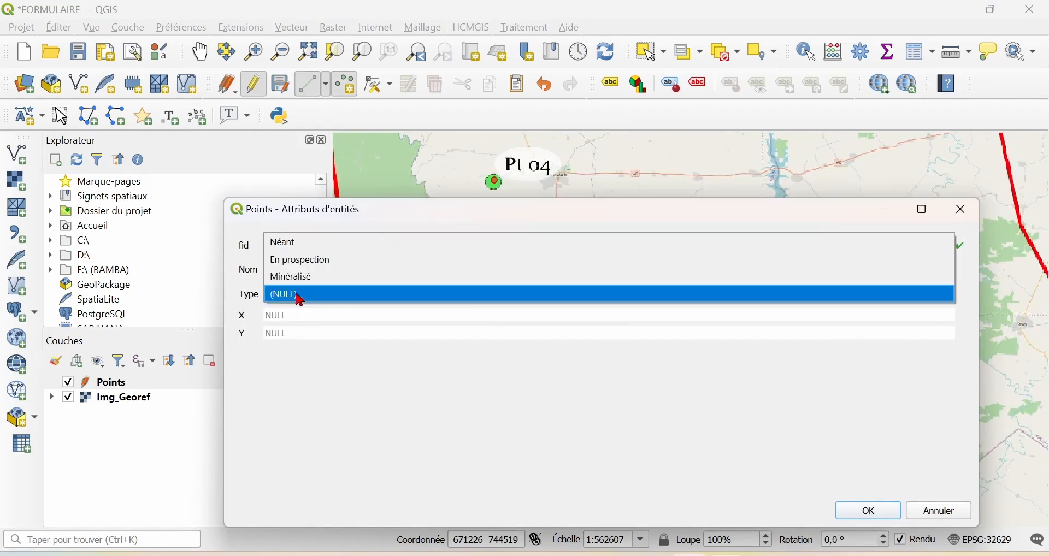
click(293, 263)
click(860, 512)
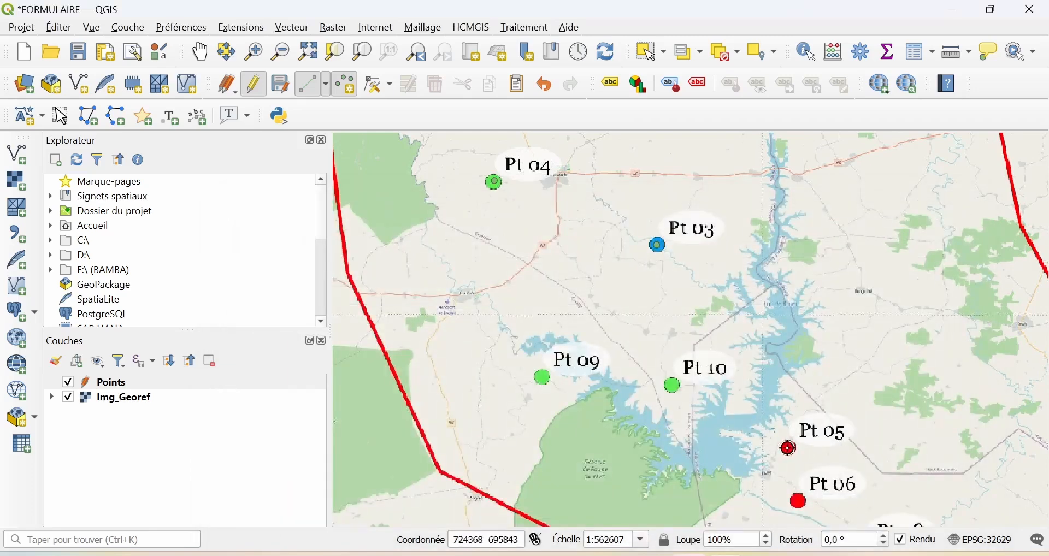
- Add a point on well Pt 05 with Nom Pt05 and Type Minéralisé
click(791, 449)
click(331, 274)
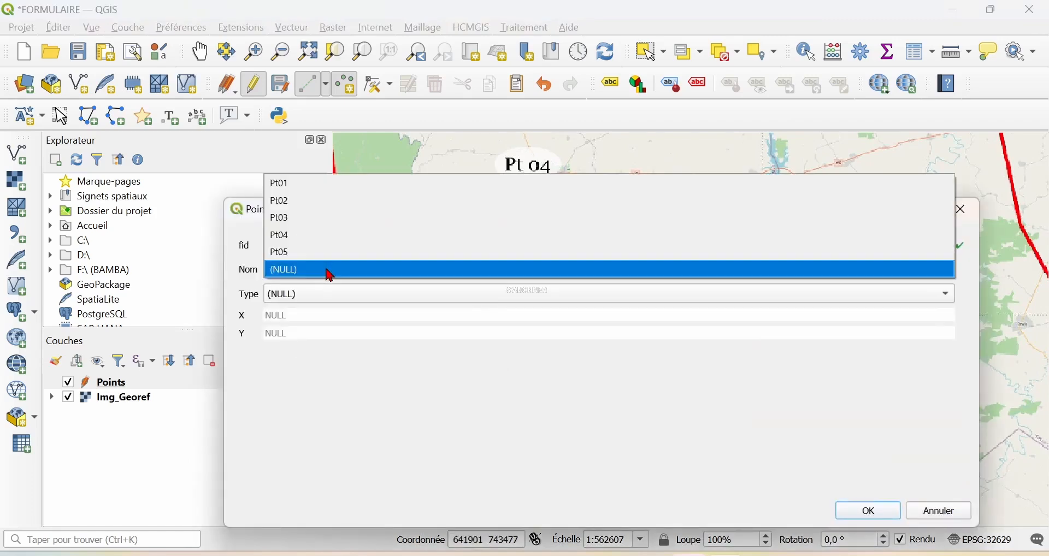
click(304, 253)
click(310, 298)
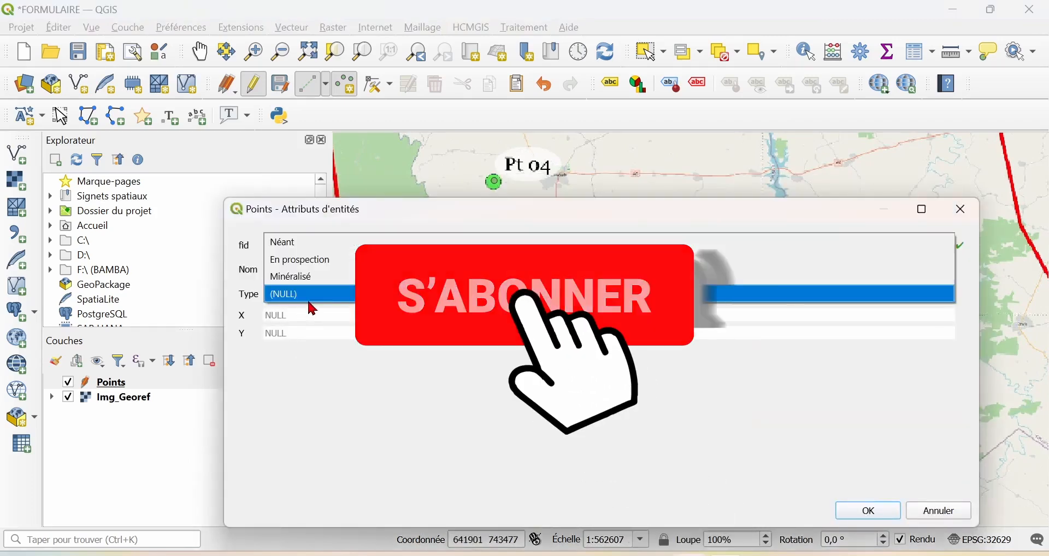
click(304, 278)
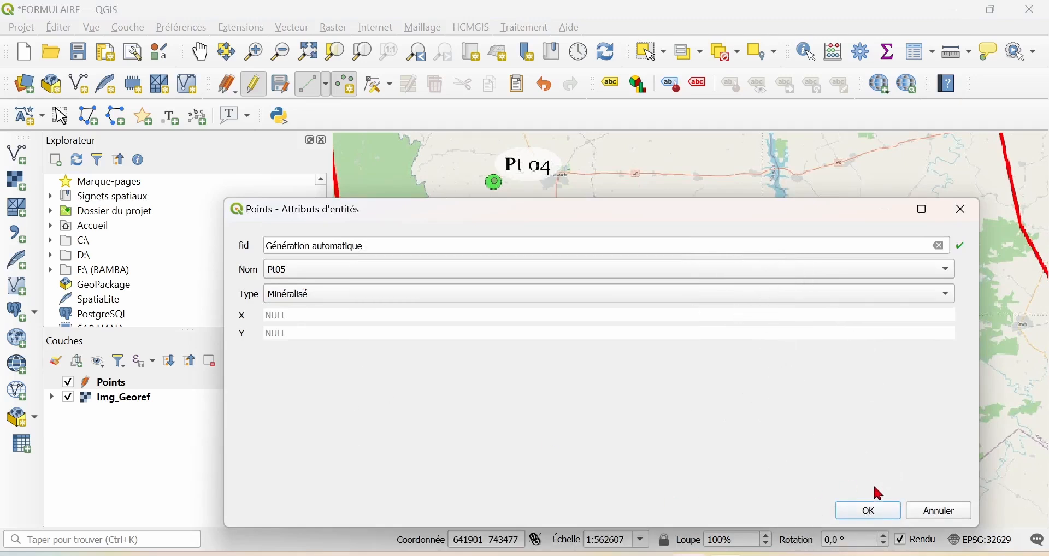
click(872, 511)
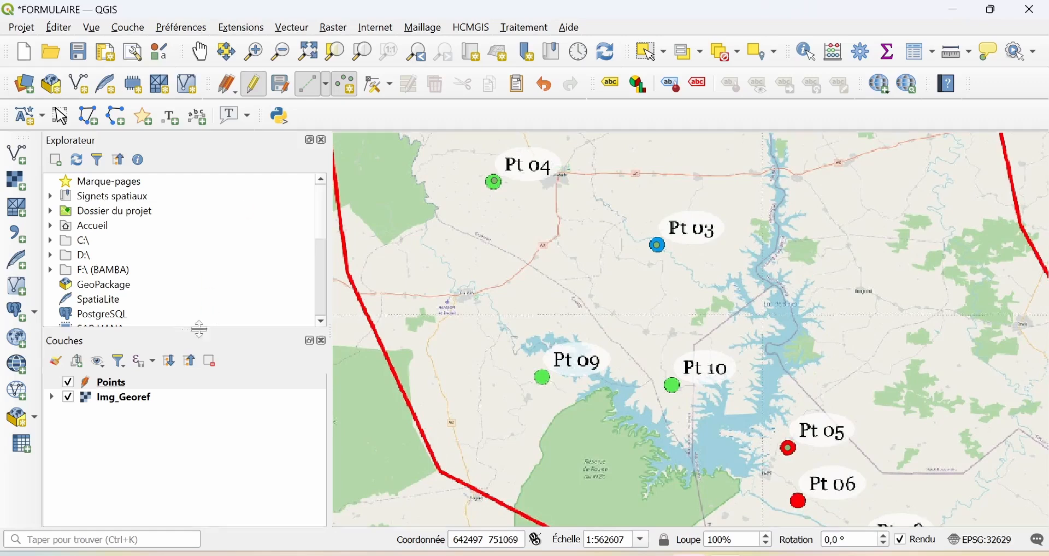
- Open the attribute table of the Points layer to review the Nom, Type, X and Y values of the digitised wells
click(138, 383)
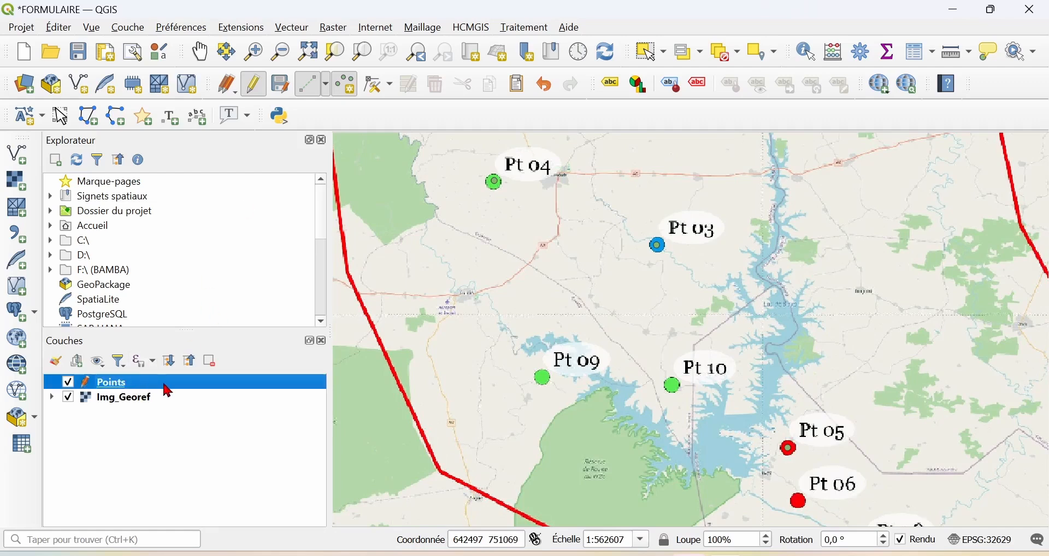
key(F6)
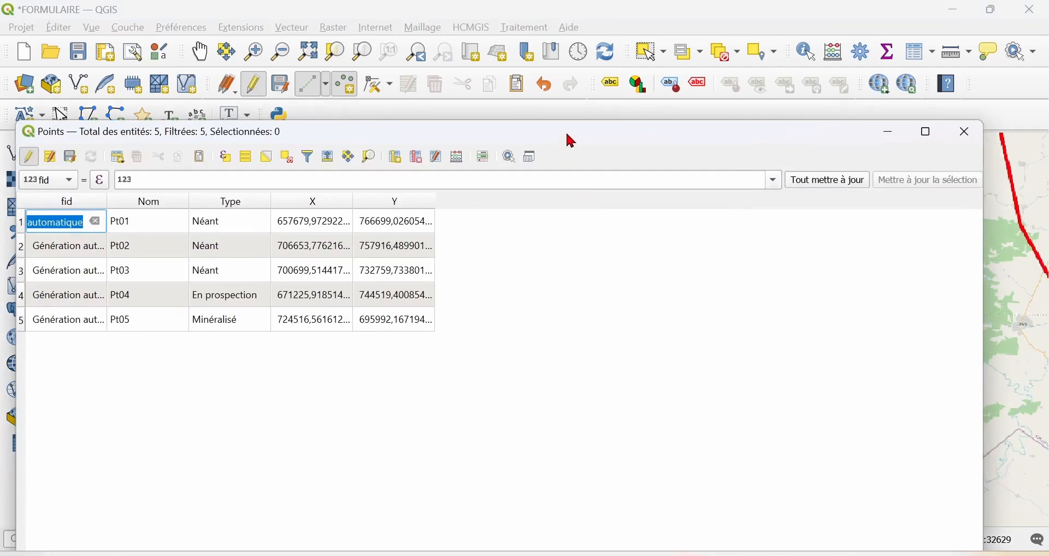
drag(572, 141, 623, 141)
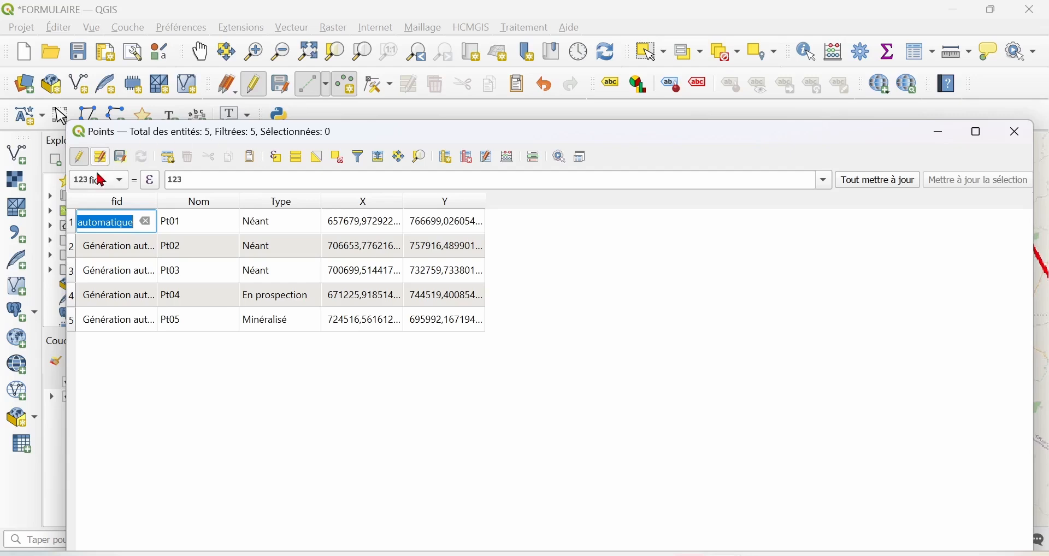
- Save the edits to the Points layer and end its editing session, closing the attribute table
click(123, 157)
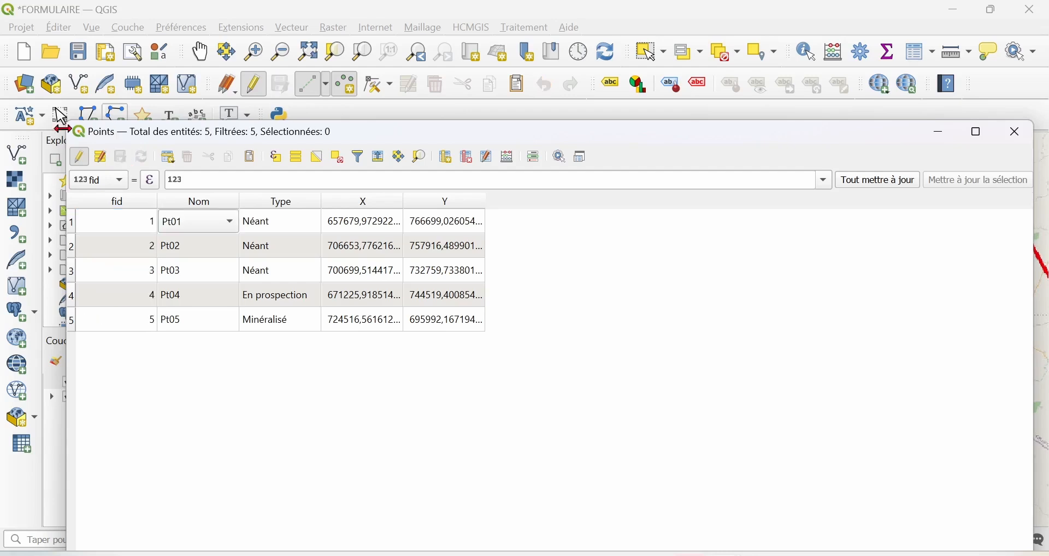
click(84, 162)
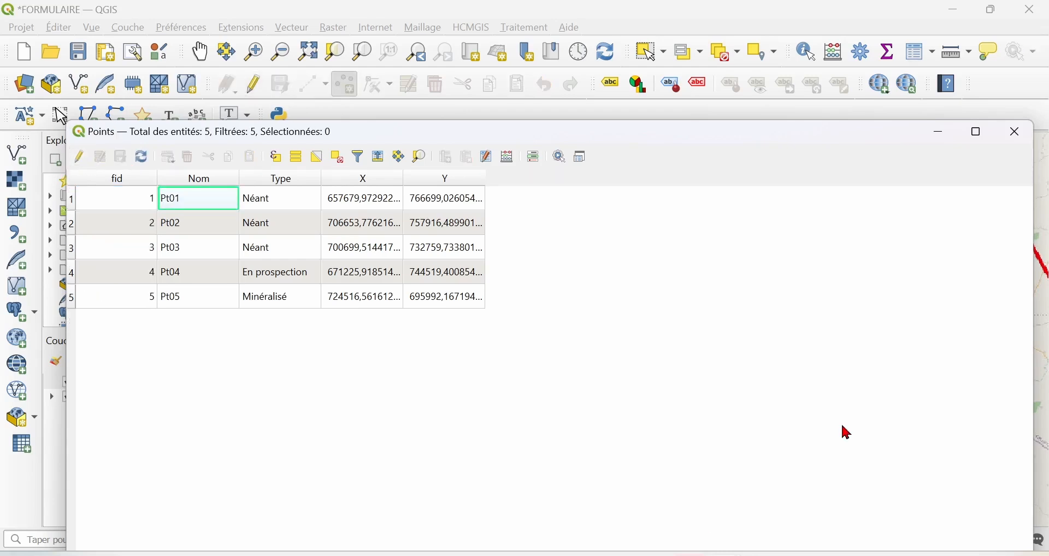
click(1018, 133)
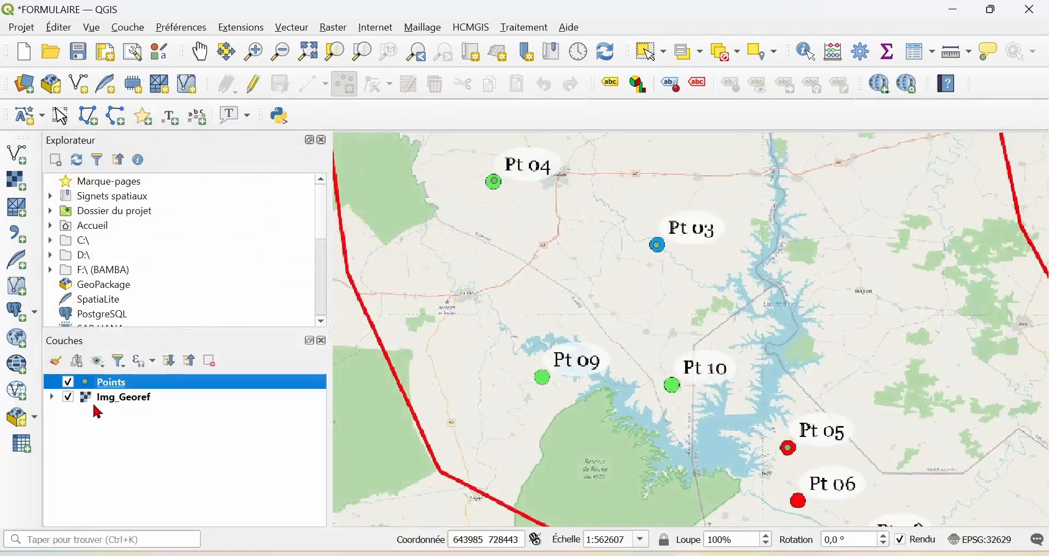
- Hide the Img_Georef raster so only the digitised points are displayed on the map
click(68, 398)
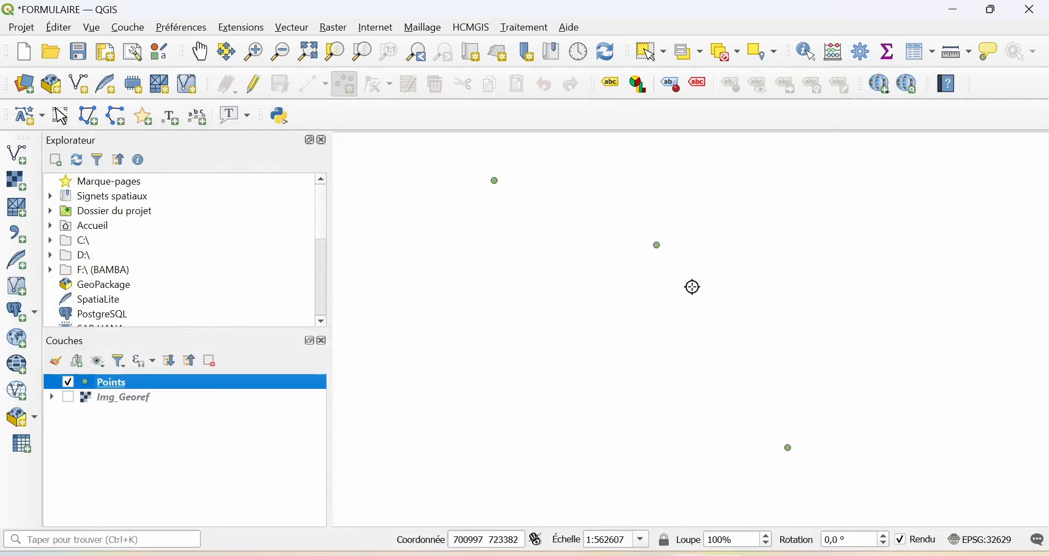